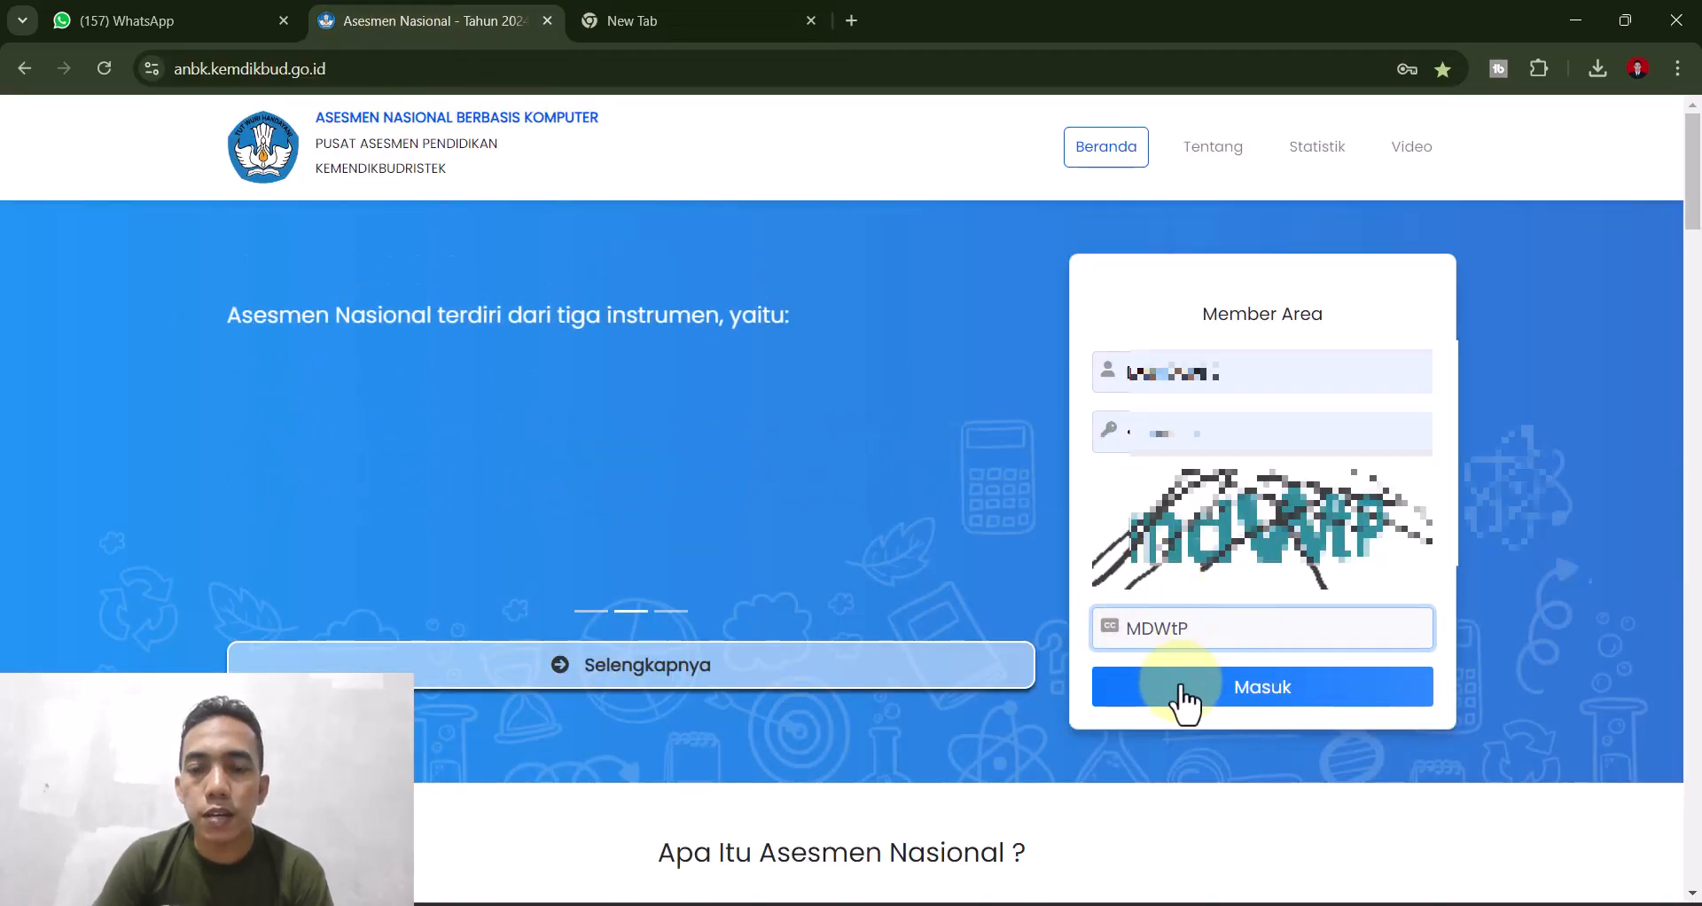
# - Sign in to the ANBK portal and open the Simulasi Komputer Proktor list
pyautogui.click(1195, 690)
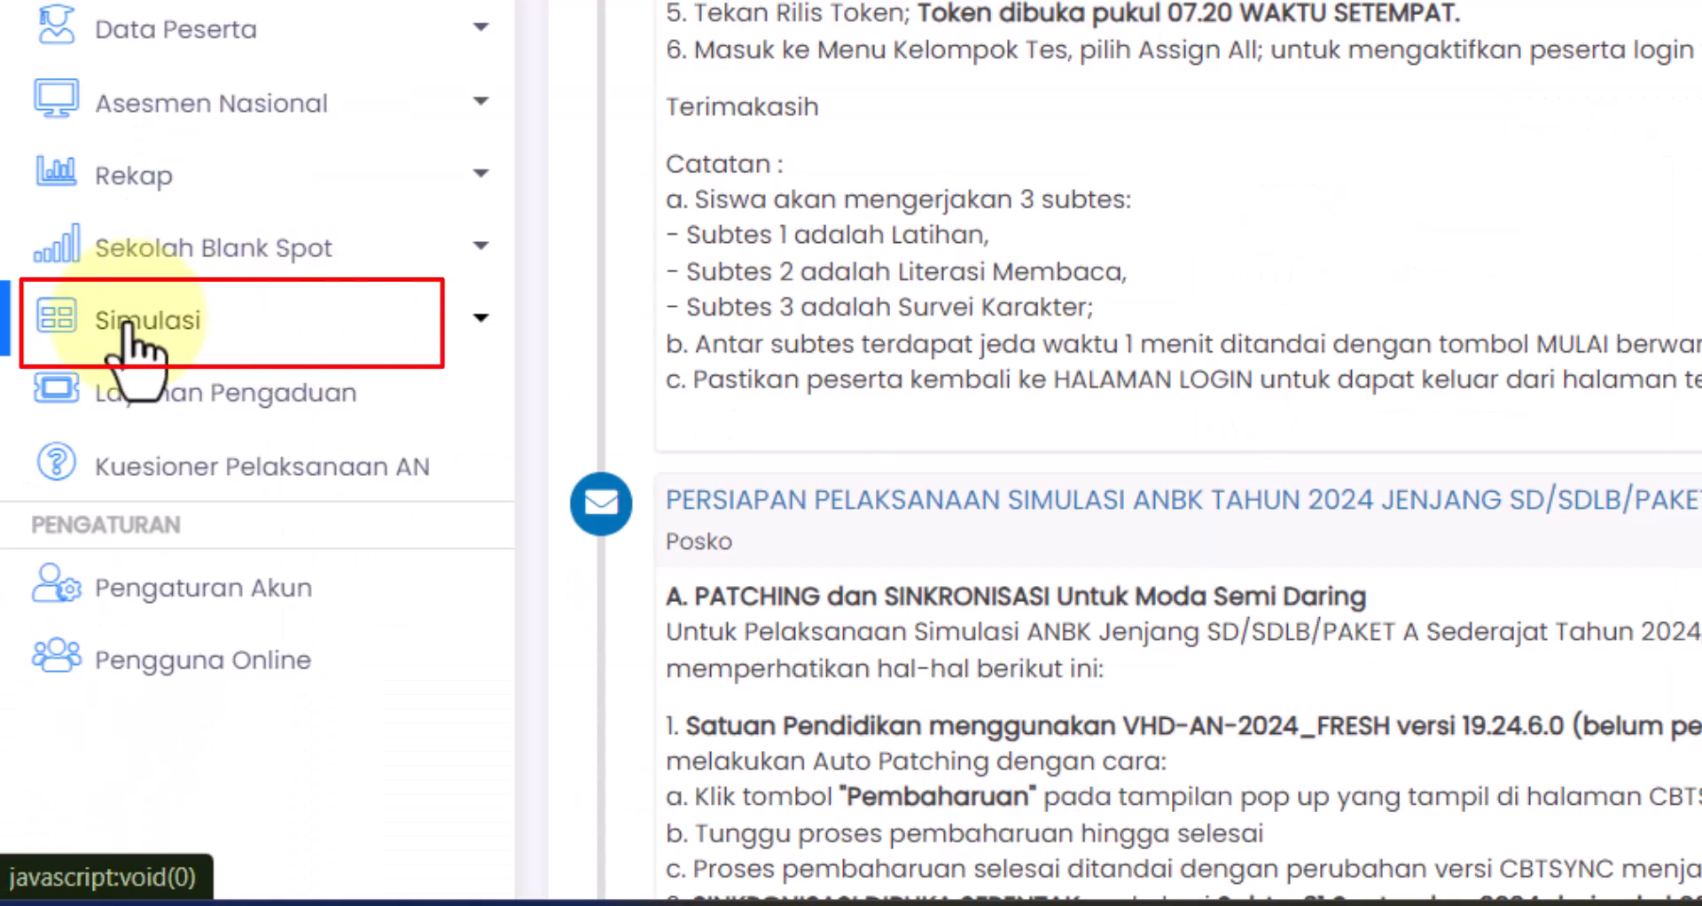
pyautogui.click(128, 330)
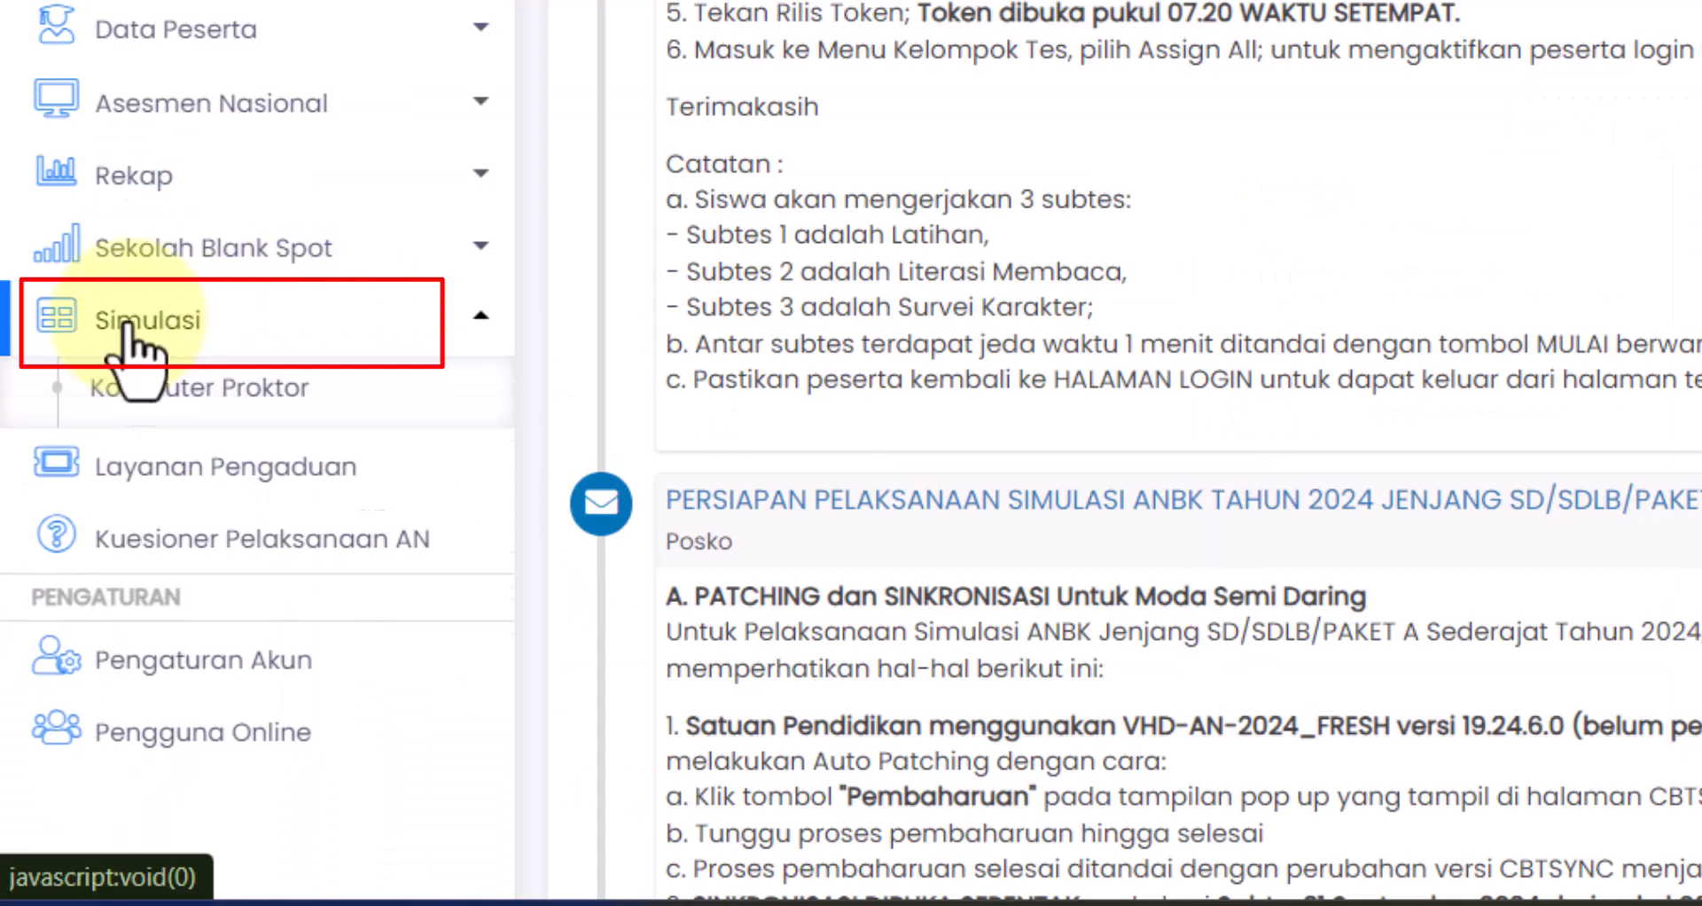
pyautogui.click(177, 401)
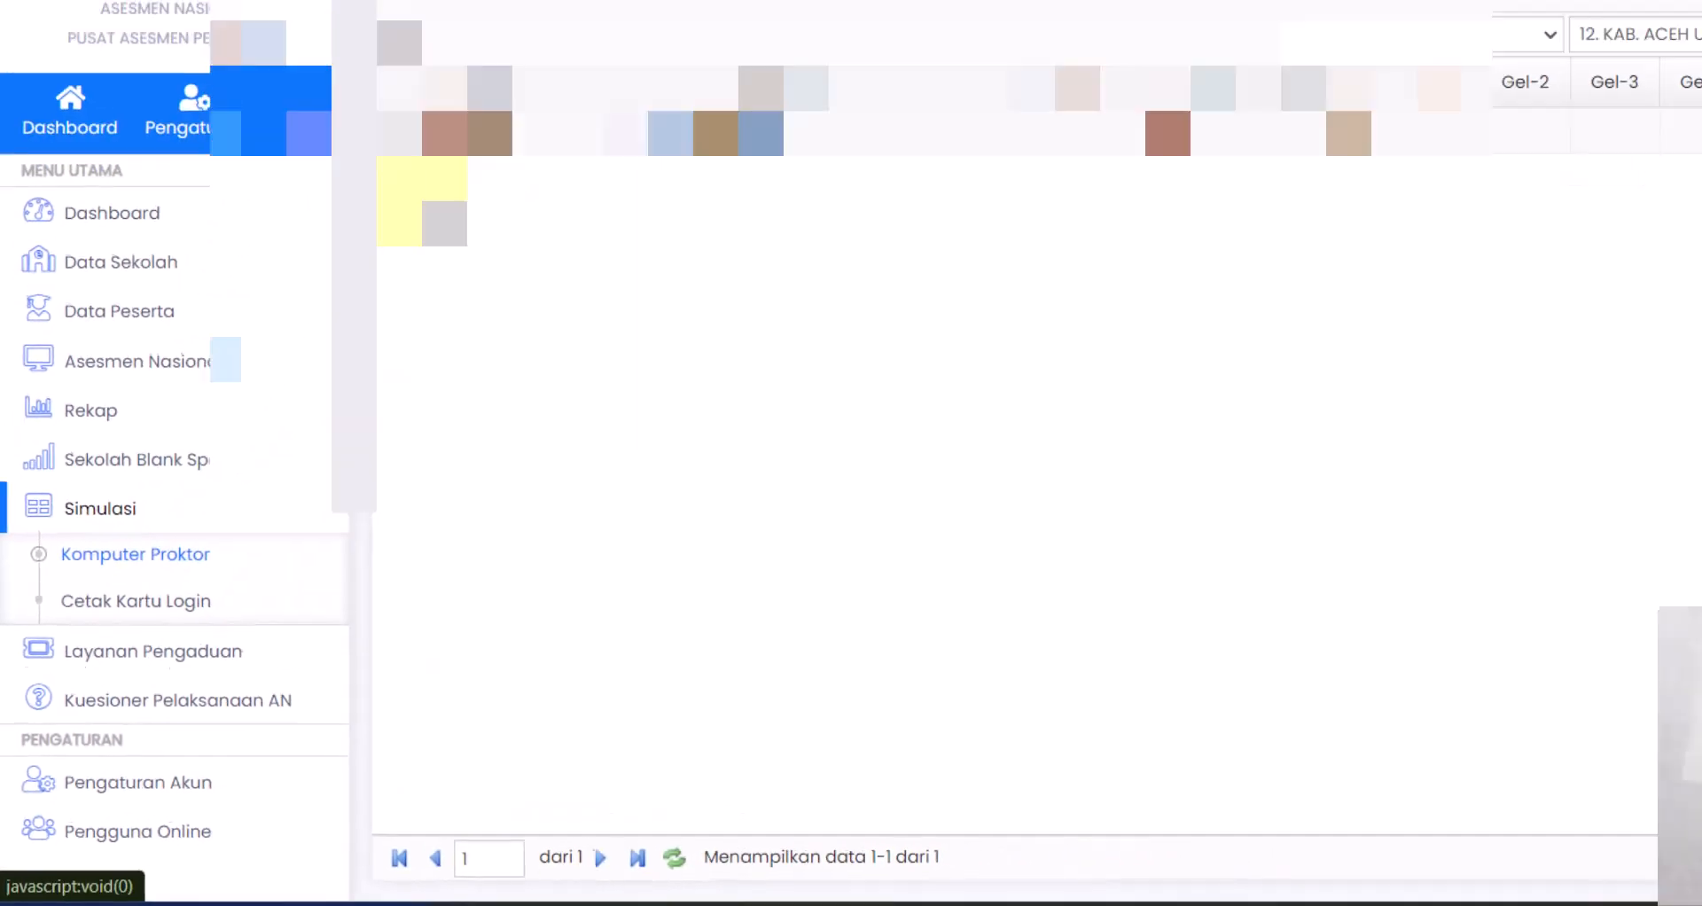
# - Copy the school's Kode Server value from the proktor list
pyautogui.moveTo(523, 131); pyautogui.dragTo(387, 142)
pyautogui.rightClick(302, 319)
pyautogui.click(355, 329)
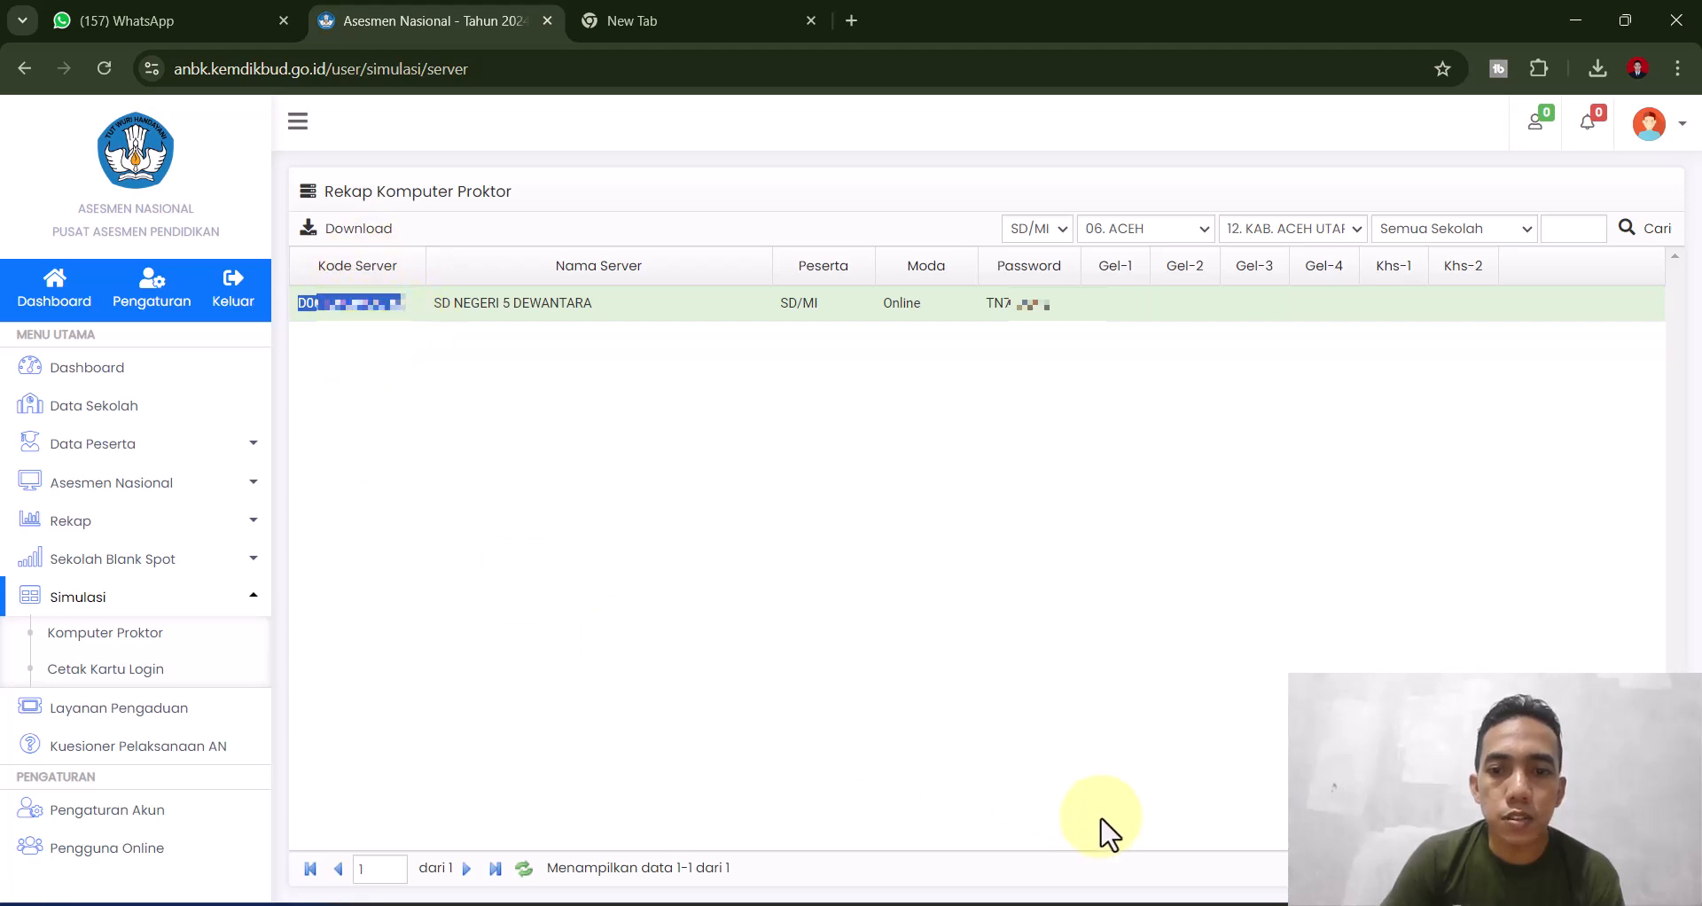
# - Paste the copied server code into the ID Proktor field of Proktor Browser
pyautogui.click(1197, 905)
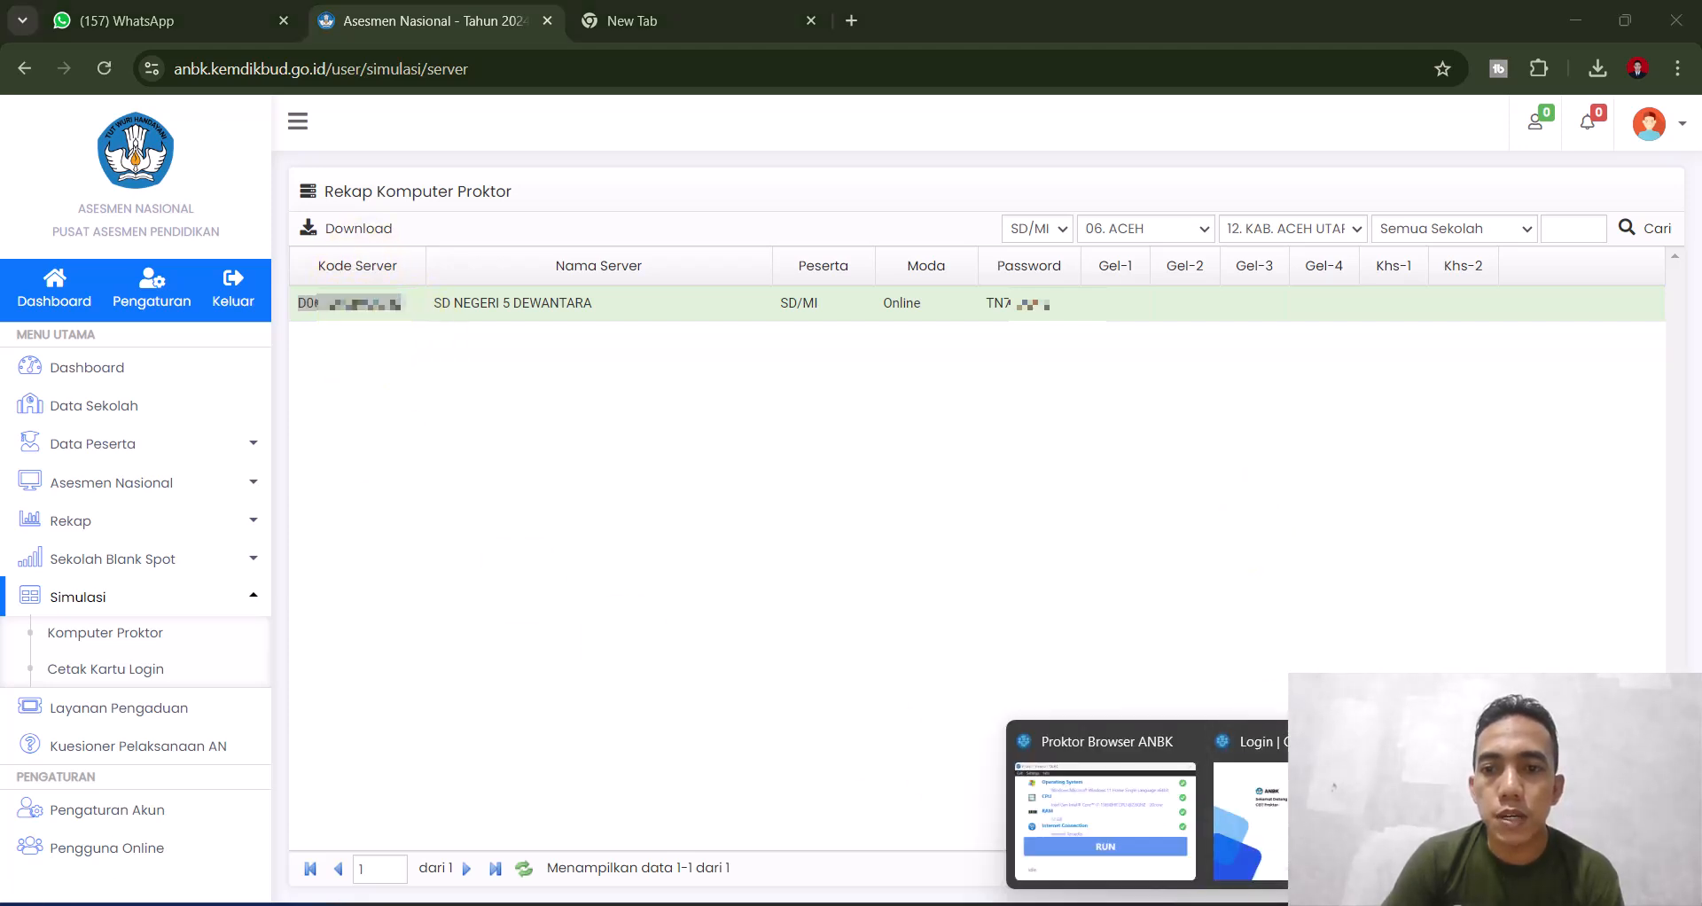
pyautogui.click(1312, 798)
pyautogui.click(1257, 275)
pyautogui.hotkey('ctrl', 'v')
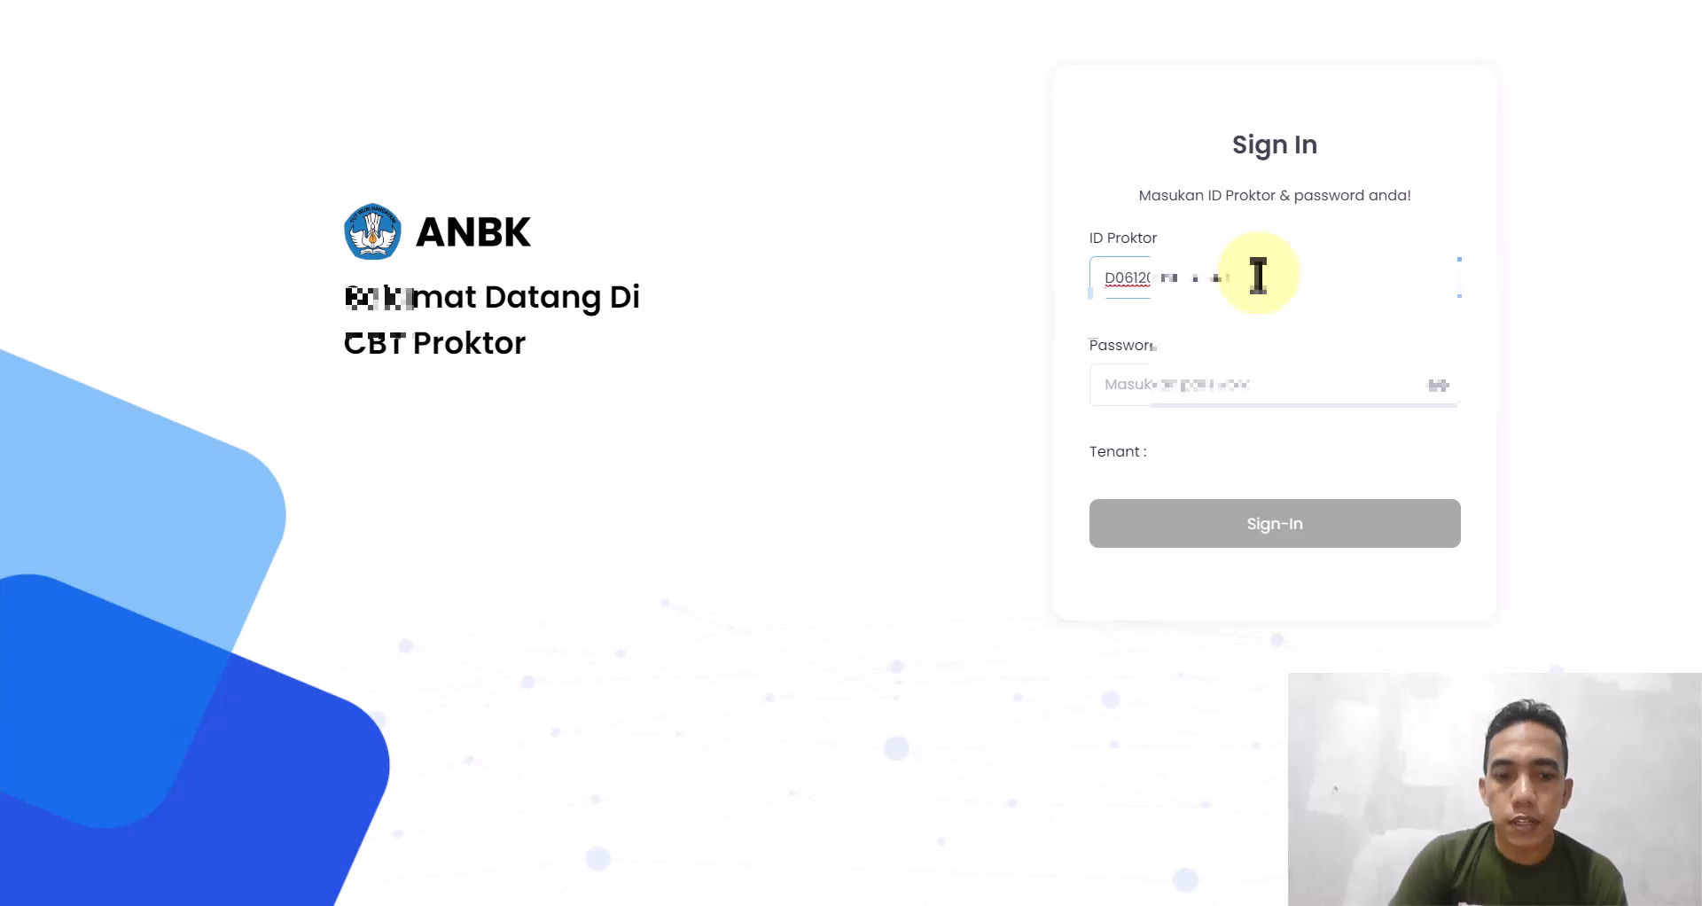
# - Copy the proktor password from the portal, submit the sign-in, and dismiss the not-registered error
pyautogui.press('super')
pyautogui.click(1103, 903)
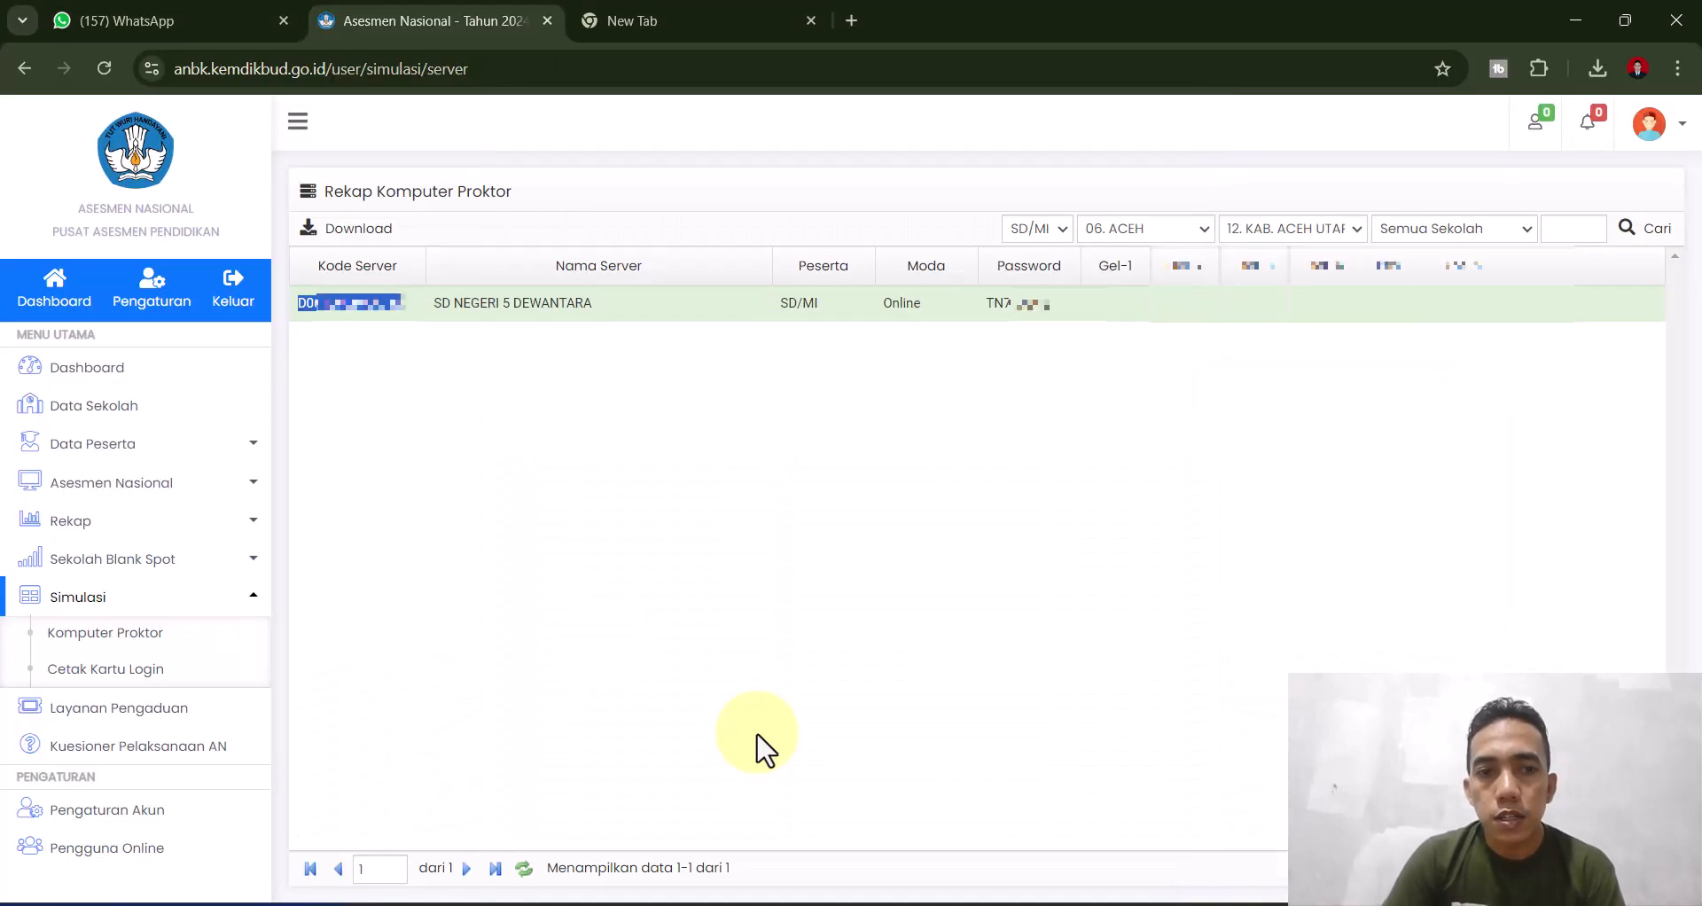
pyautogui.moveTo(1073, 304); pyautogui.dragTo(981, 304)
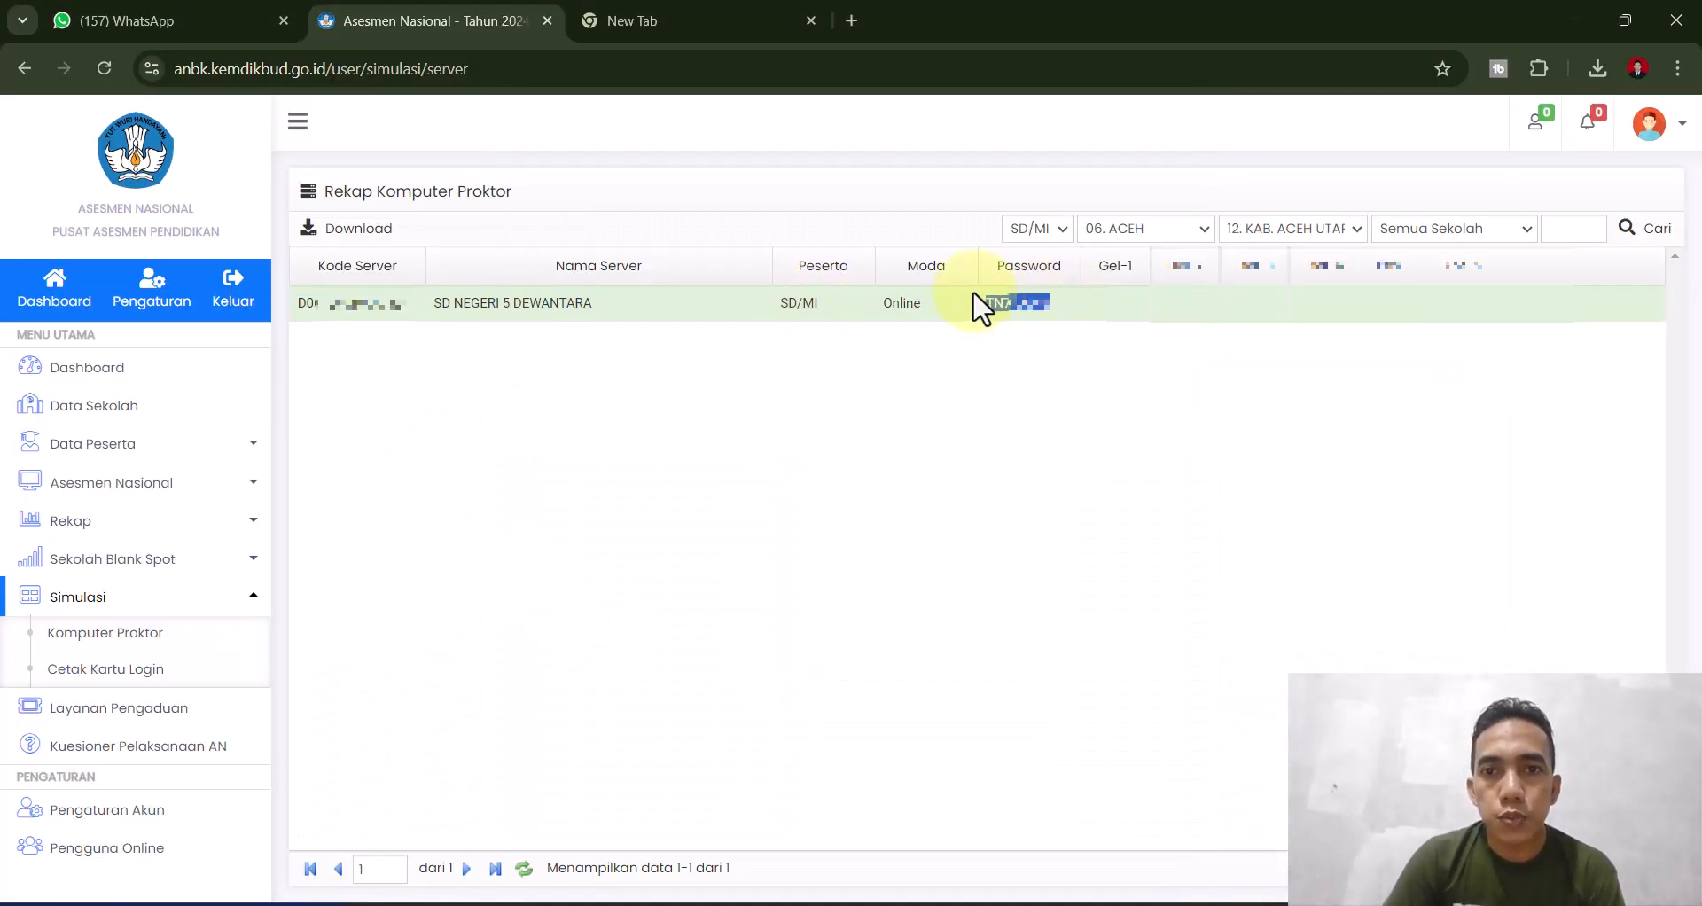
pyautogui.rightClick(999, 299)
pyautogui.click(1011, 318)
pyautogui.click(1226, 904)
pyautogui.click(1331, 773)
pyautogui.click(1223, 400)
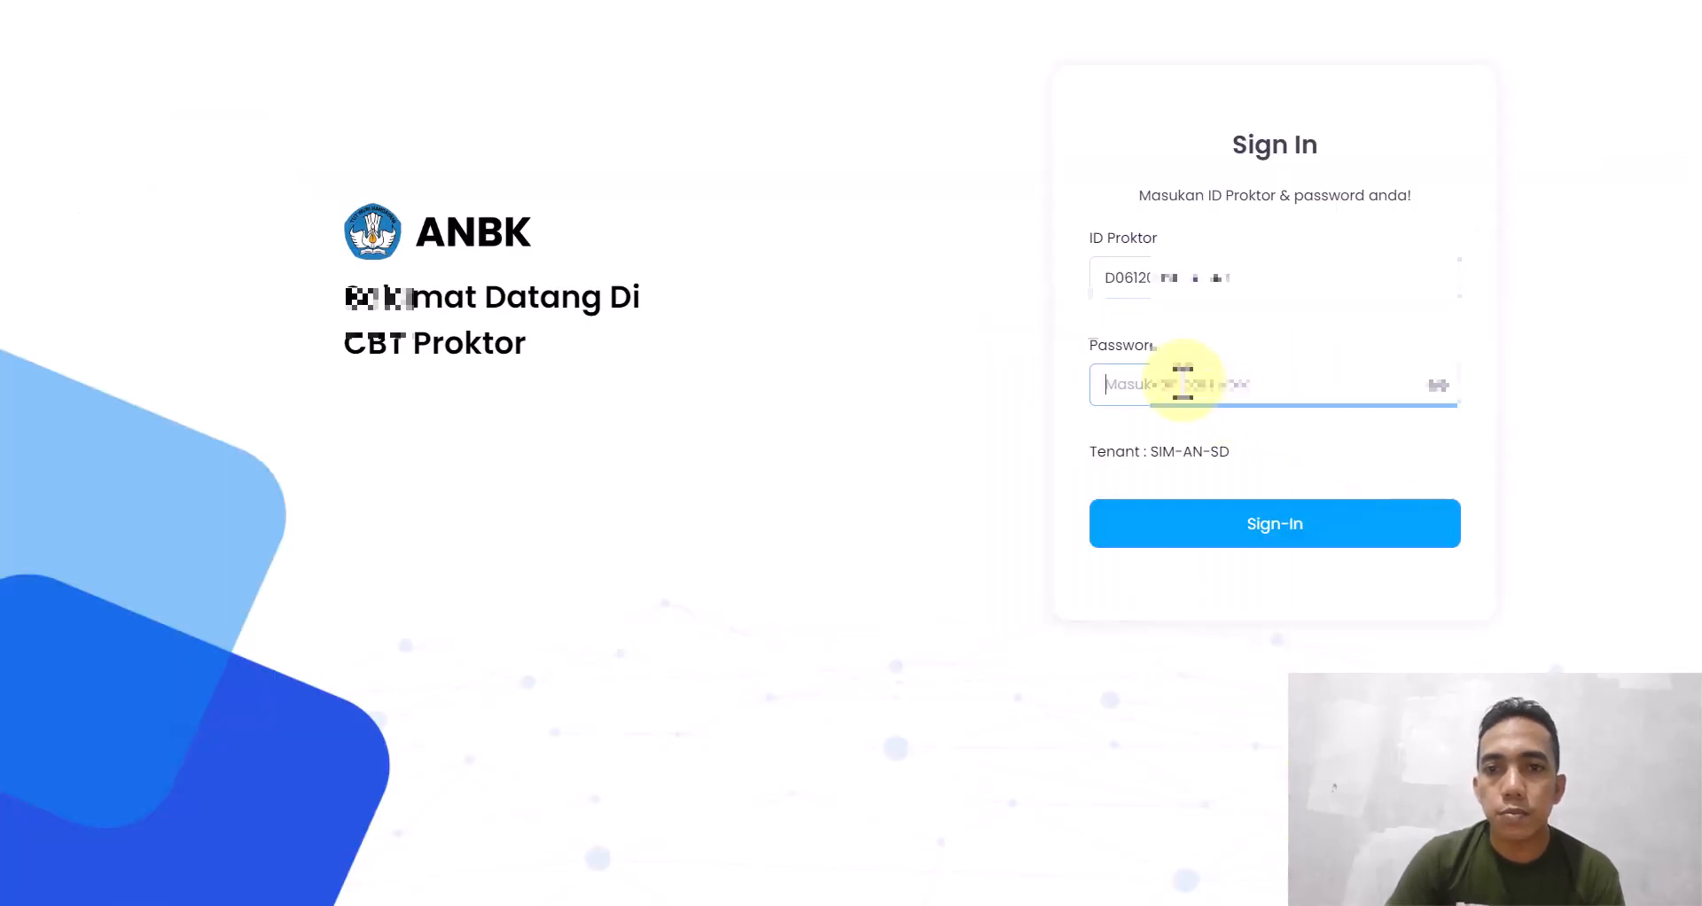
pyautogui.click(1231, 525)
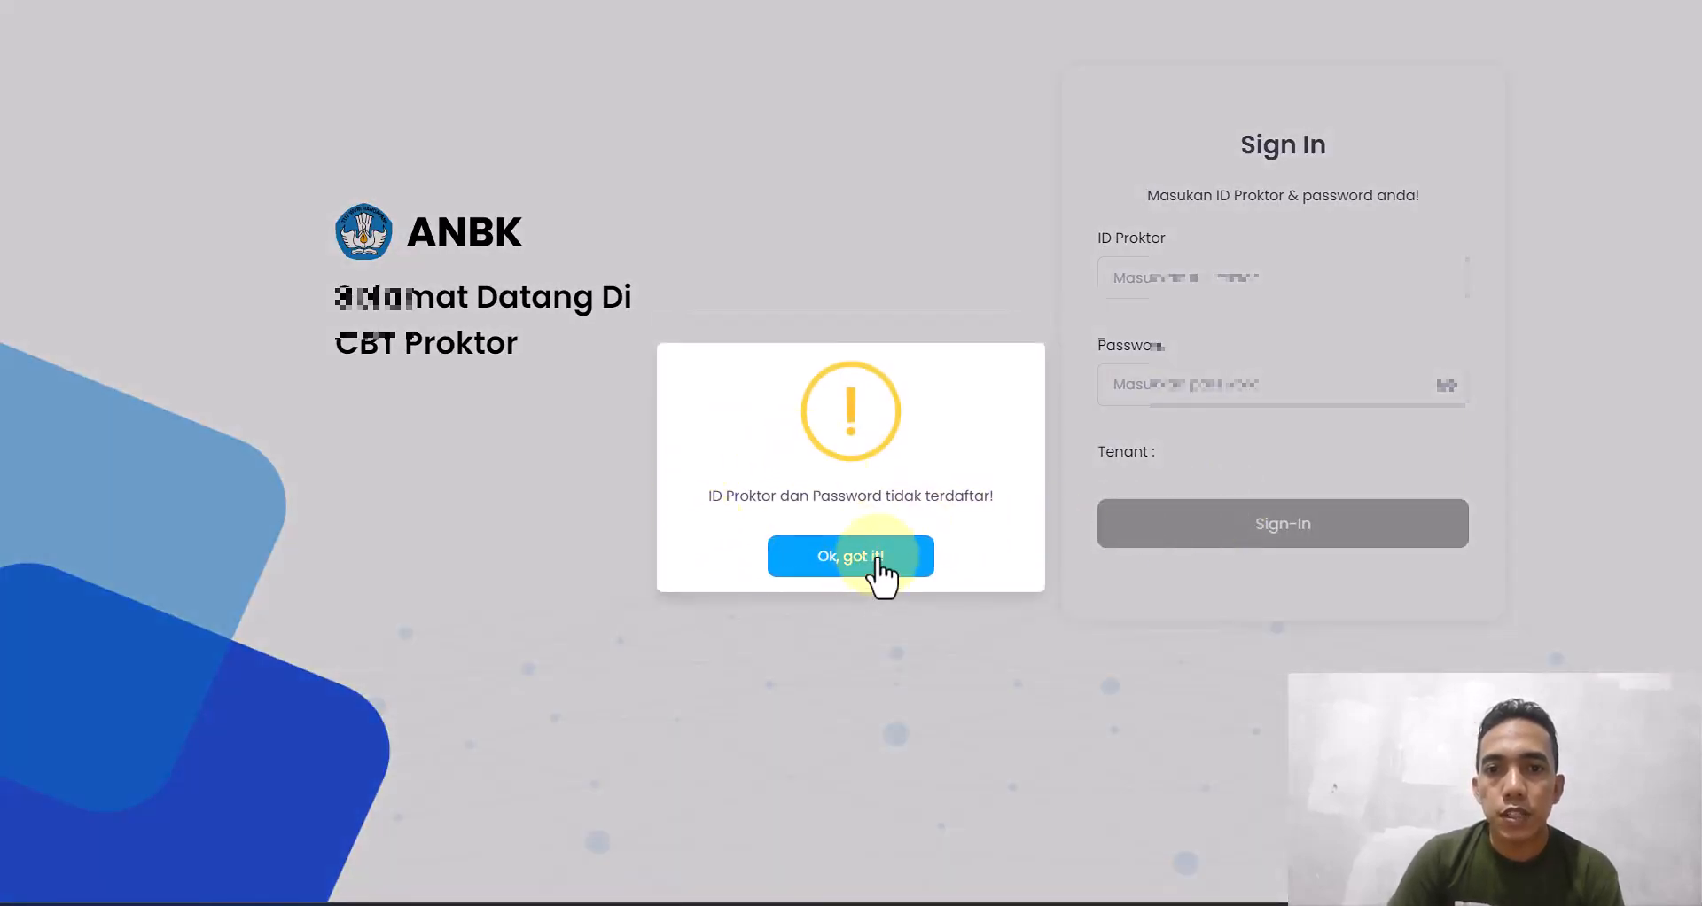
pyautogui.click(876, 557)
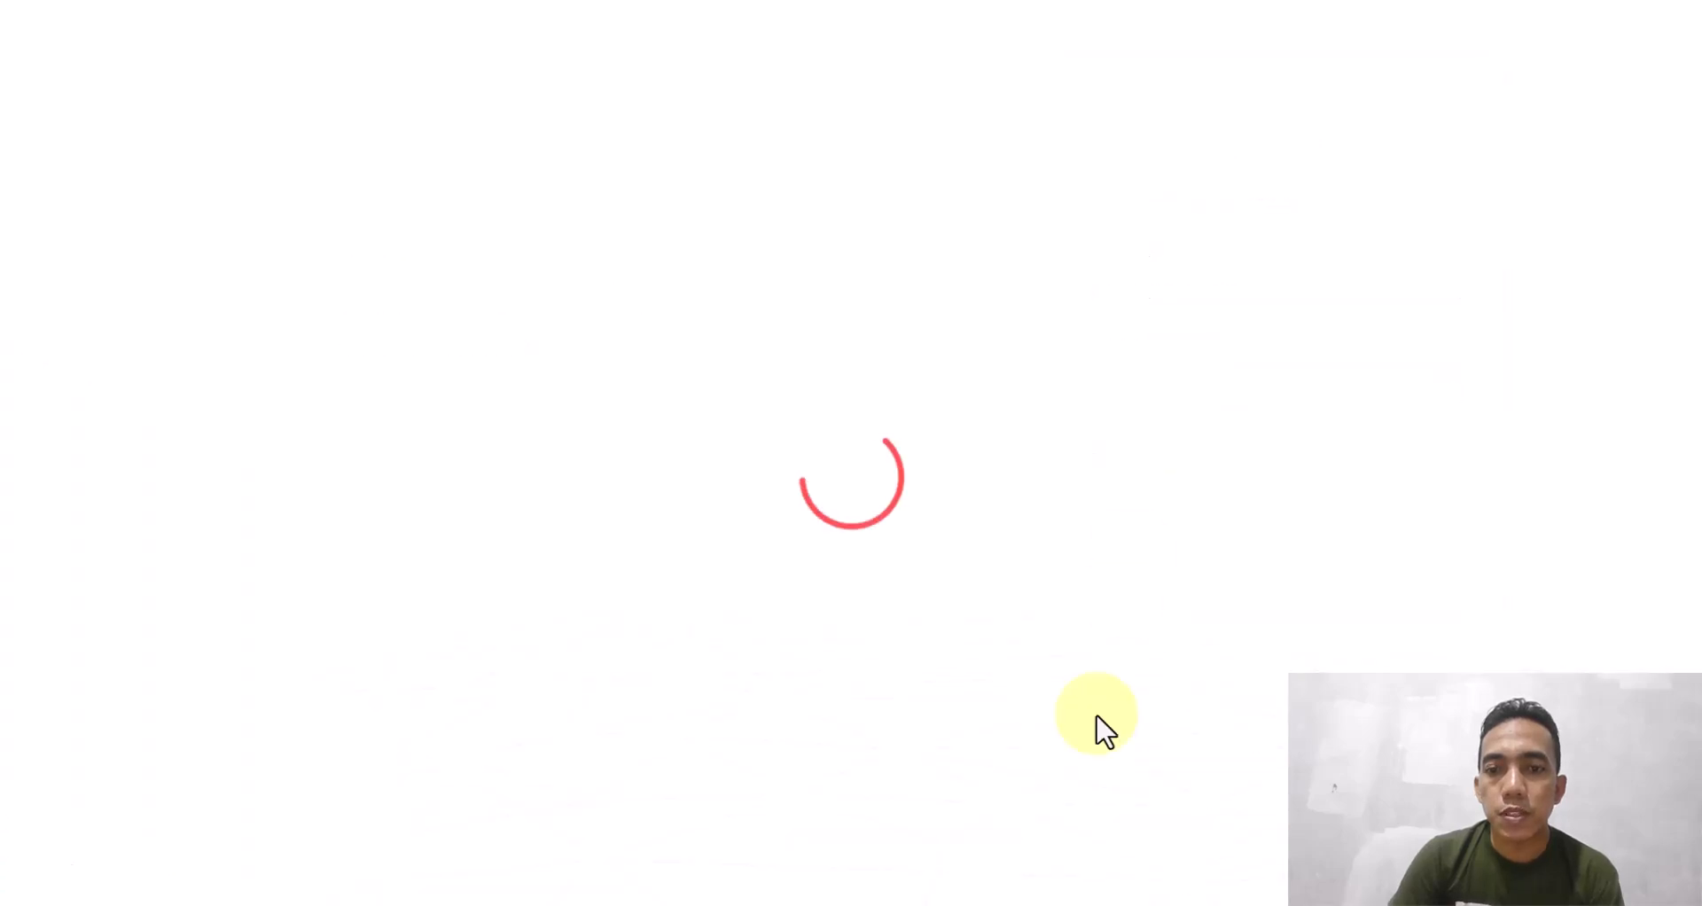
# - Re-copy the Kode Server from the portal and paste it into ID Proktor
pyautogui.press('super')
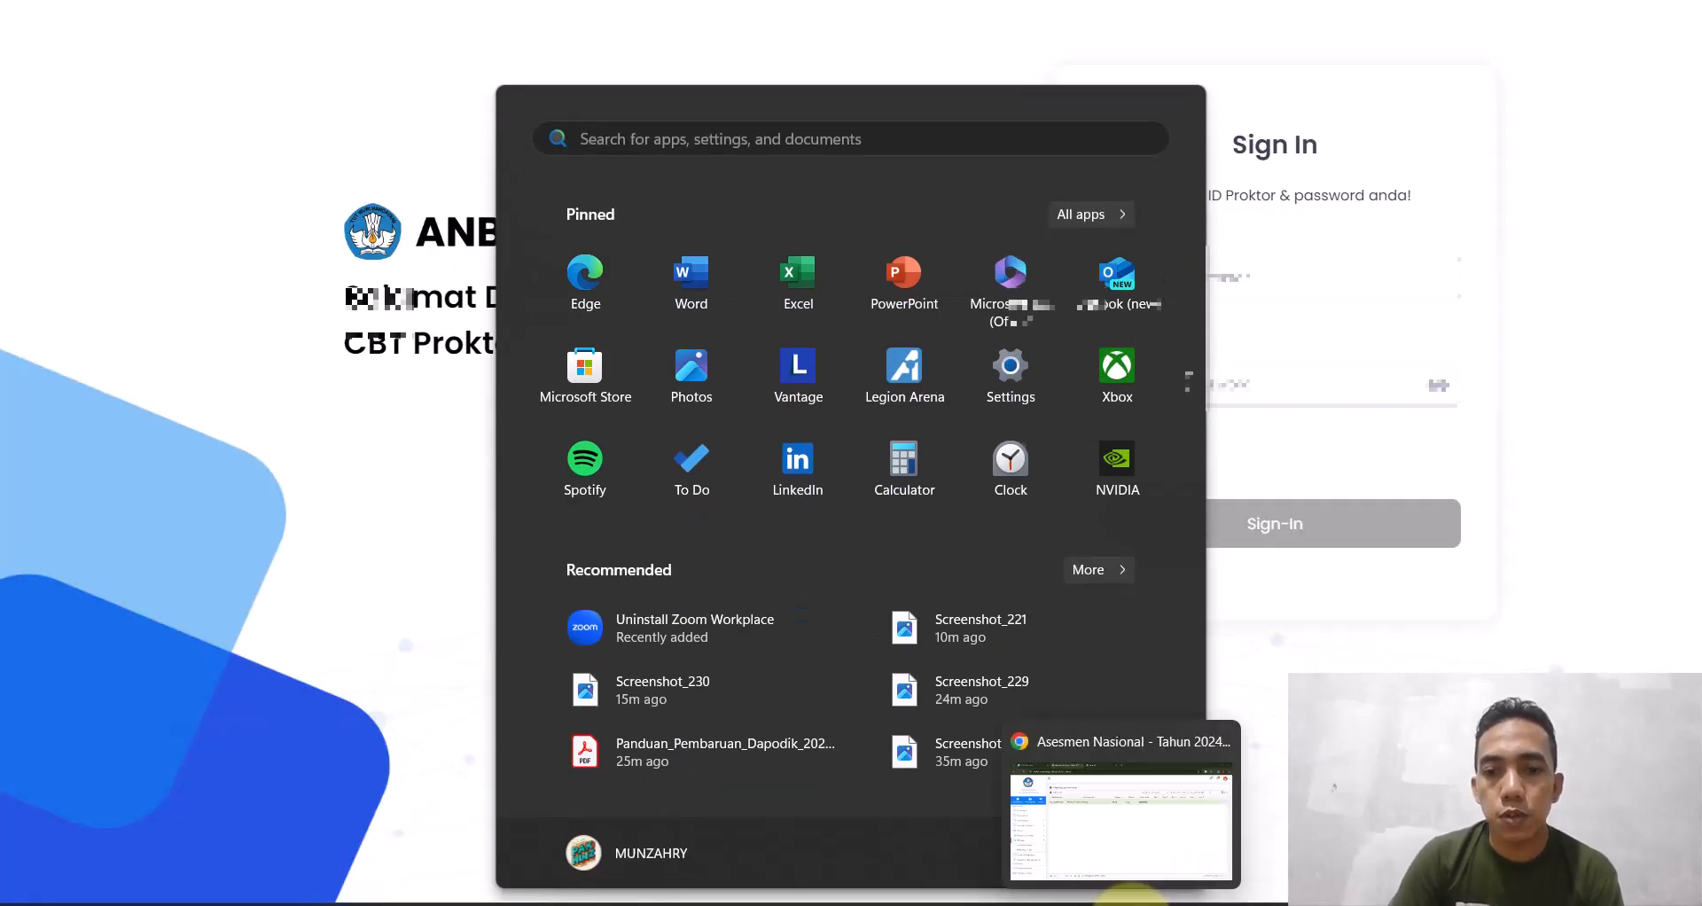
pyautogui.click(1119, 905)
pyautogui.moveTo(404, 304); pyautogui.dragTo(300, 304)
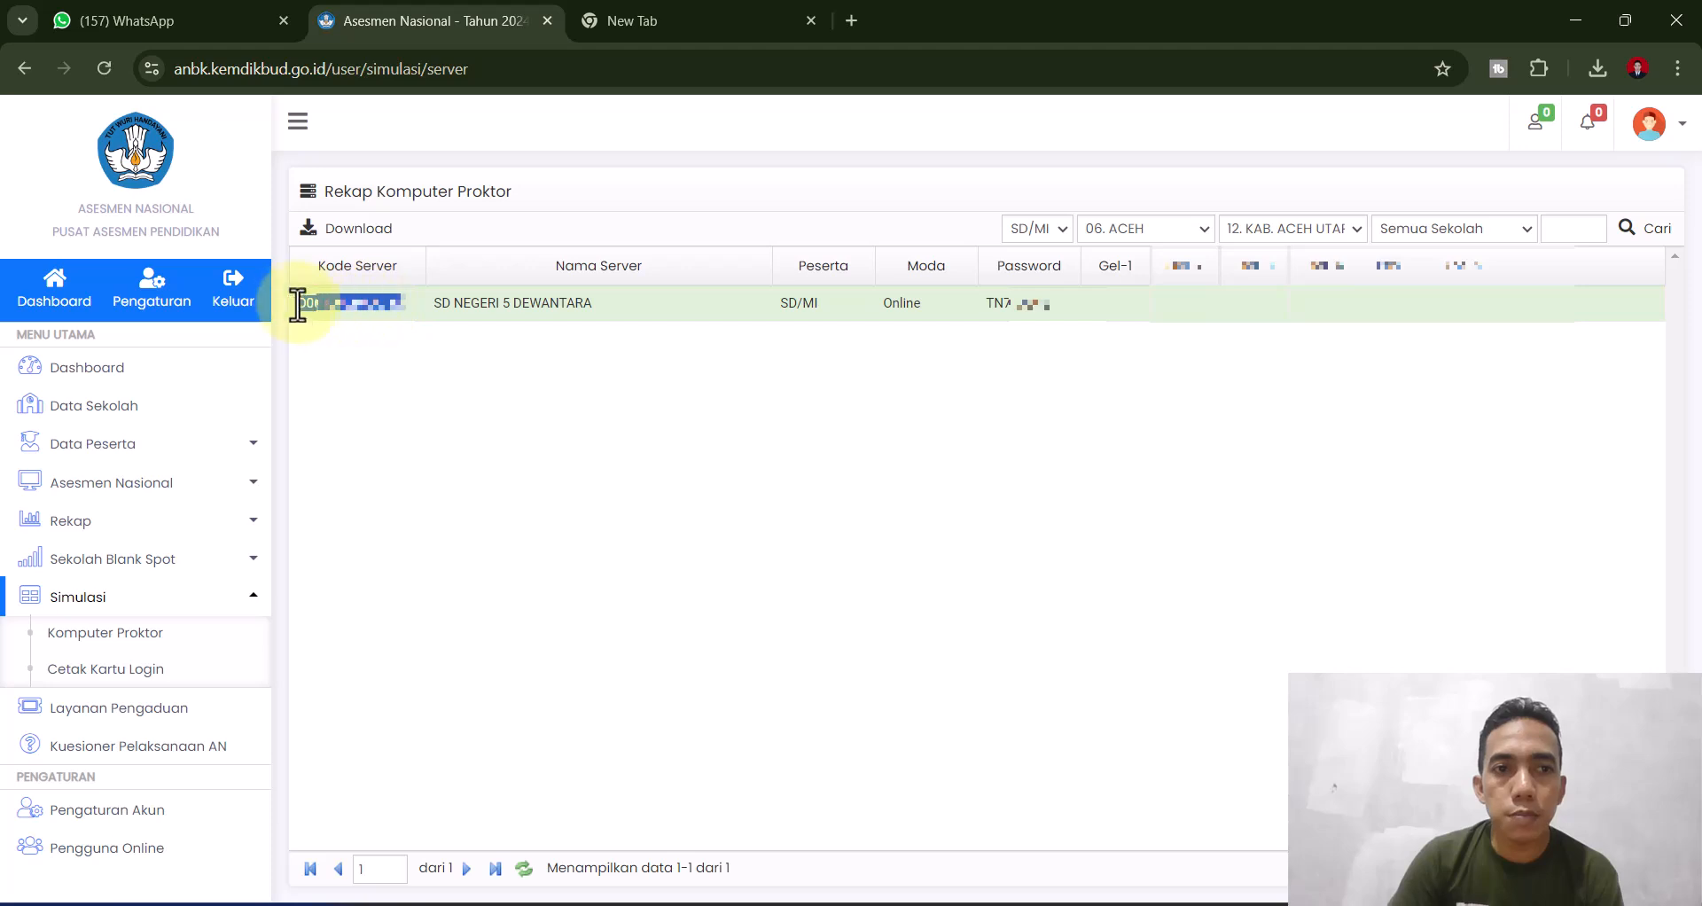
pyautogui.rightClick(311, 303)
pyautogui.click(365, 340)
pyautogui.click(1186, 904)
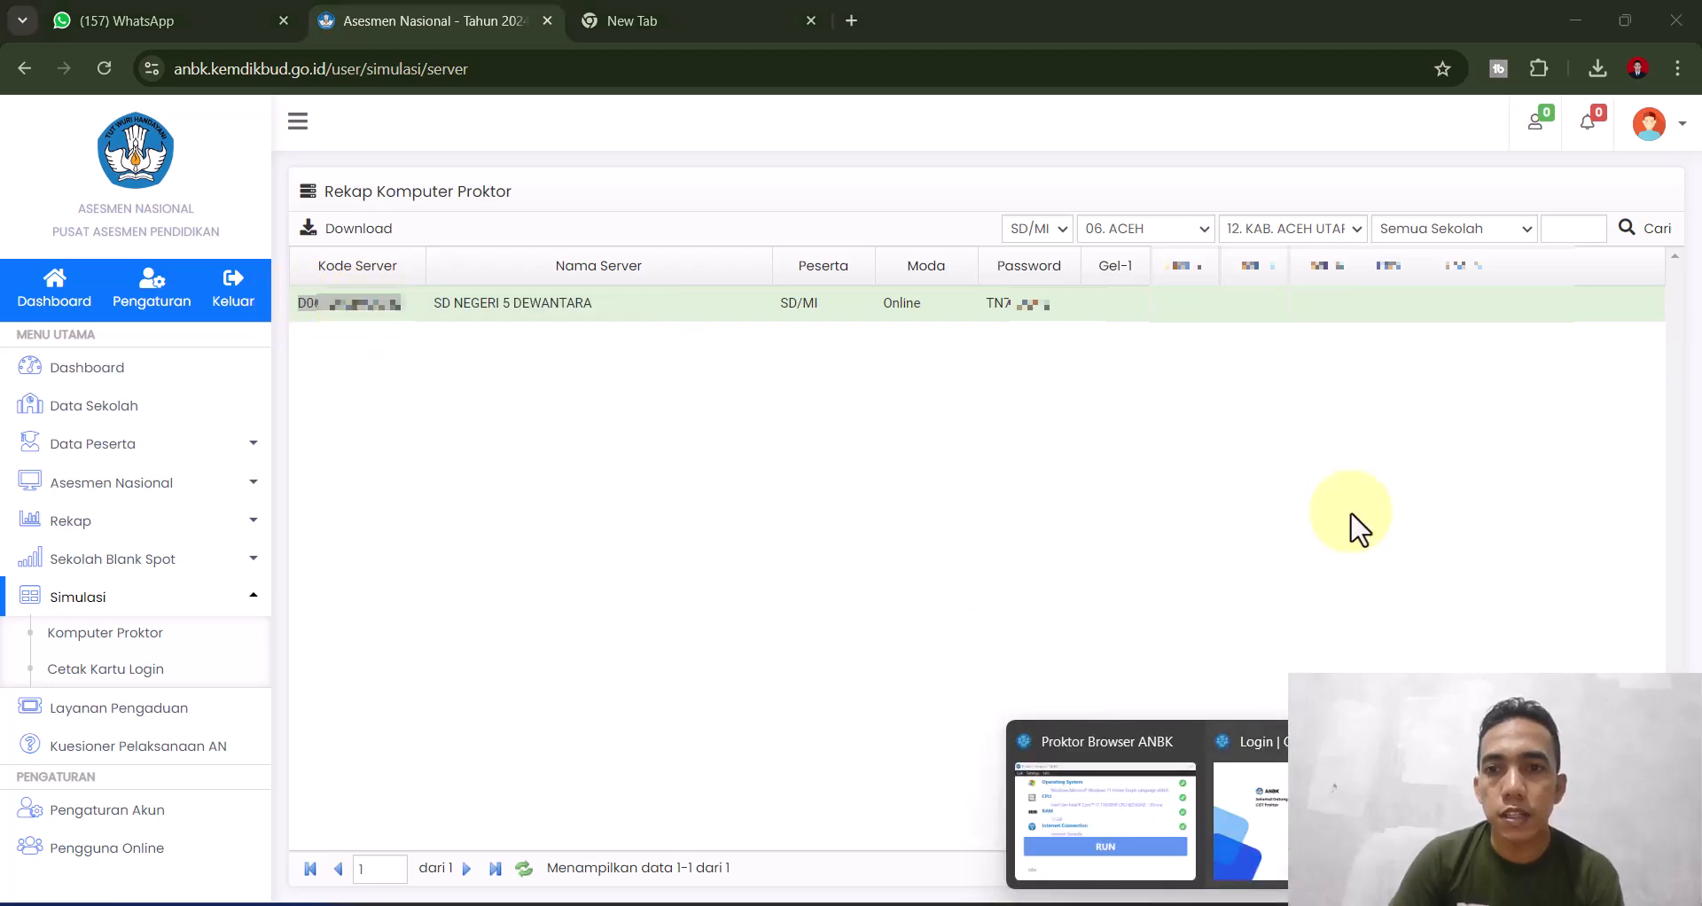
pyautogui.click(1321, 784)
pyautogui.click(1281, 287)
pyautogui.hotkey('ctrl', 'v')
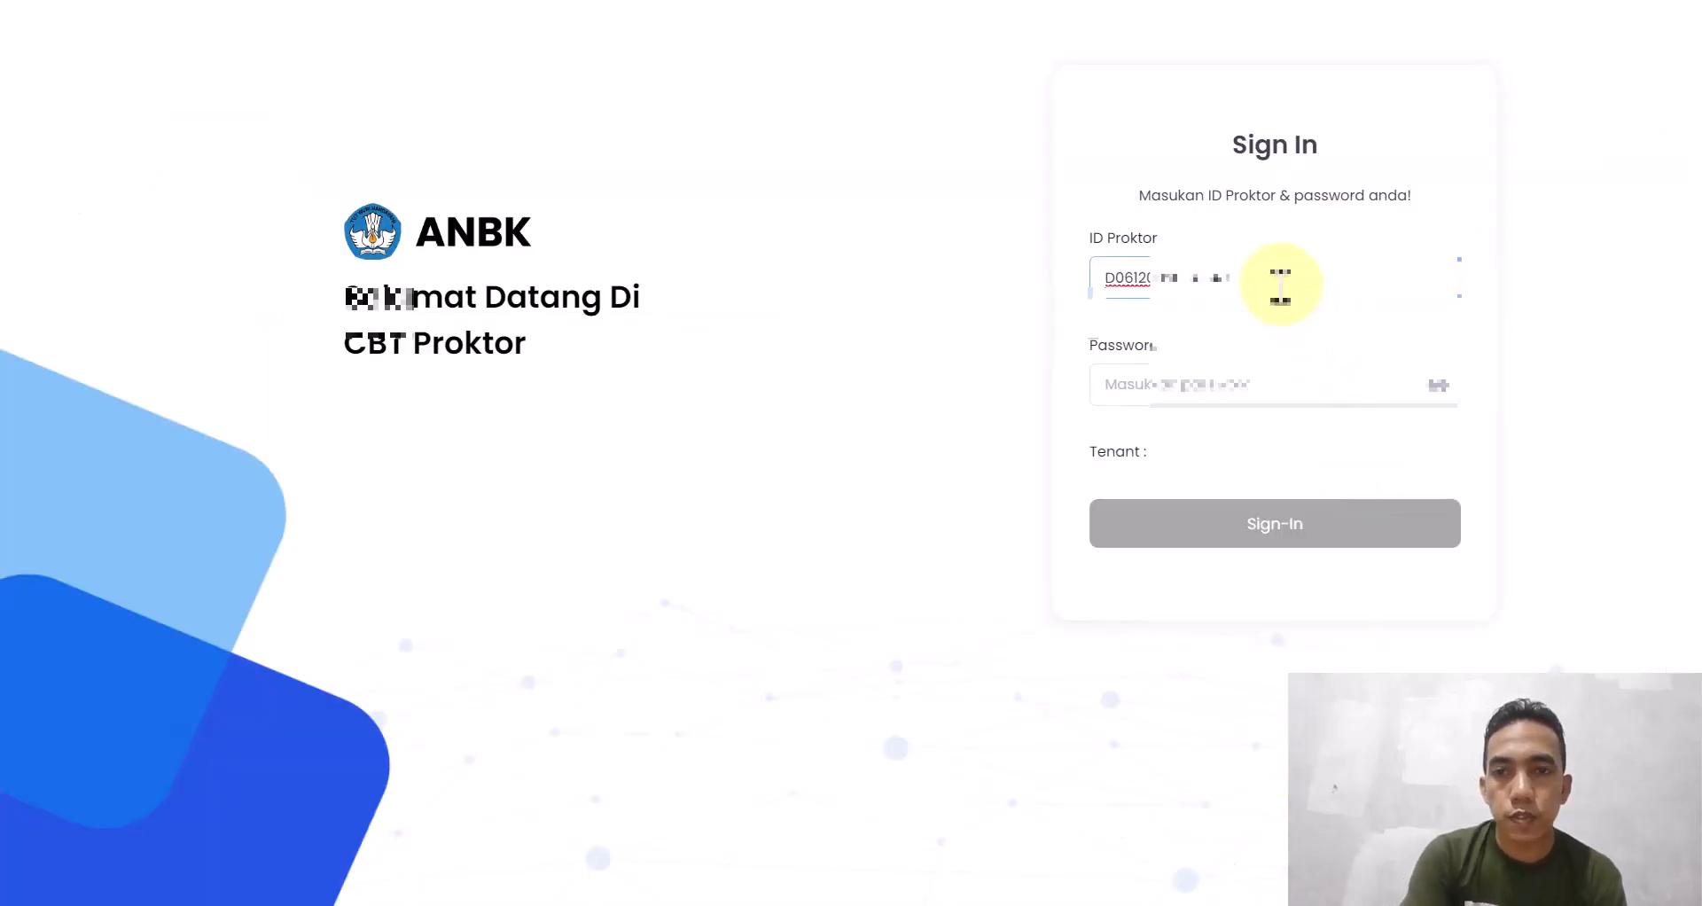
# - Copy the proktor password from the portal into the Password field and sign in
pyautogui.press('super')
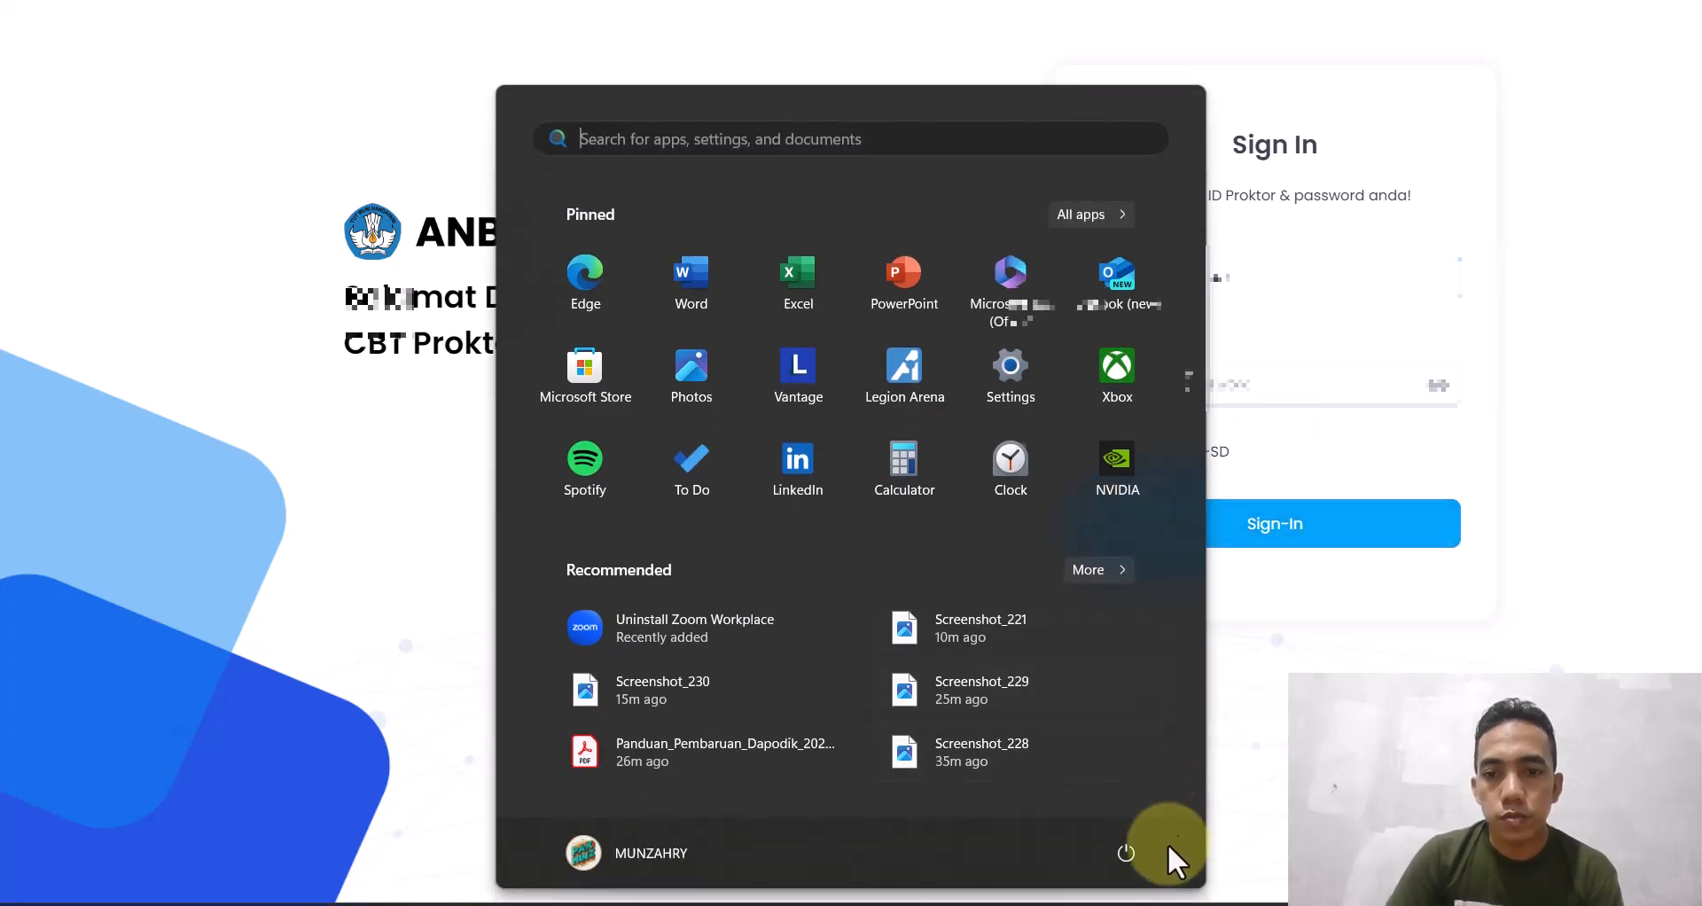
pyautogui.click(1133, 904)
pyautogui.moveTo(986, 308); pyautogui.dragTo(1052, 321)
pyautogui.rightClick(1030, 306)
pyautogui.click(1055, 333)
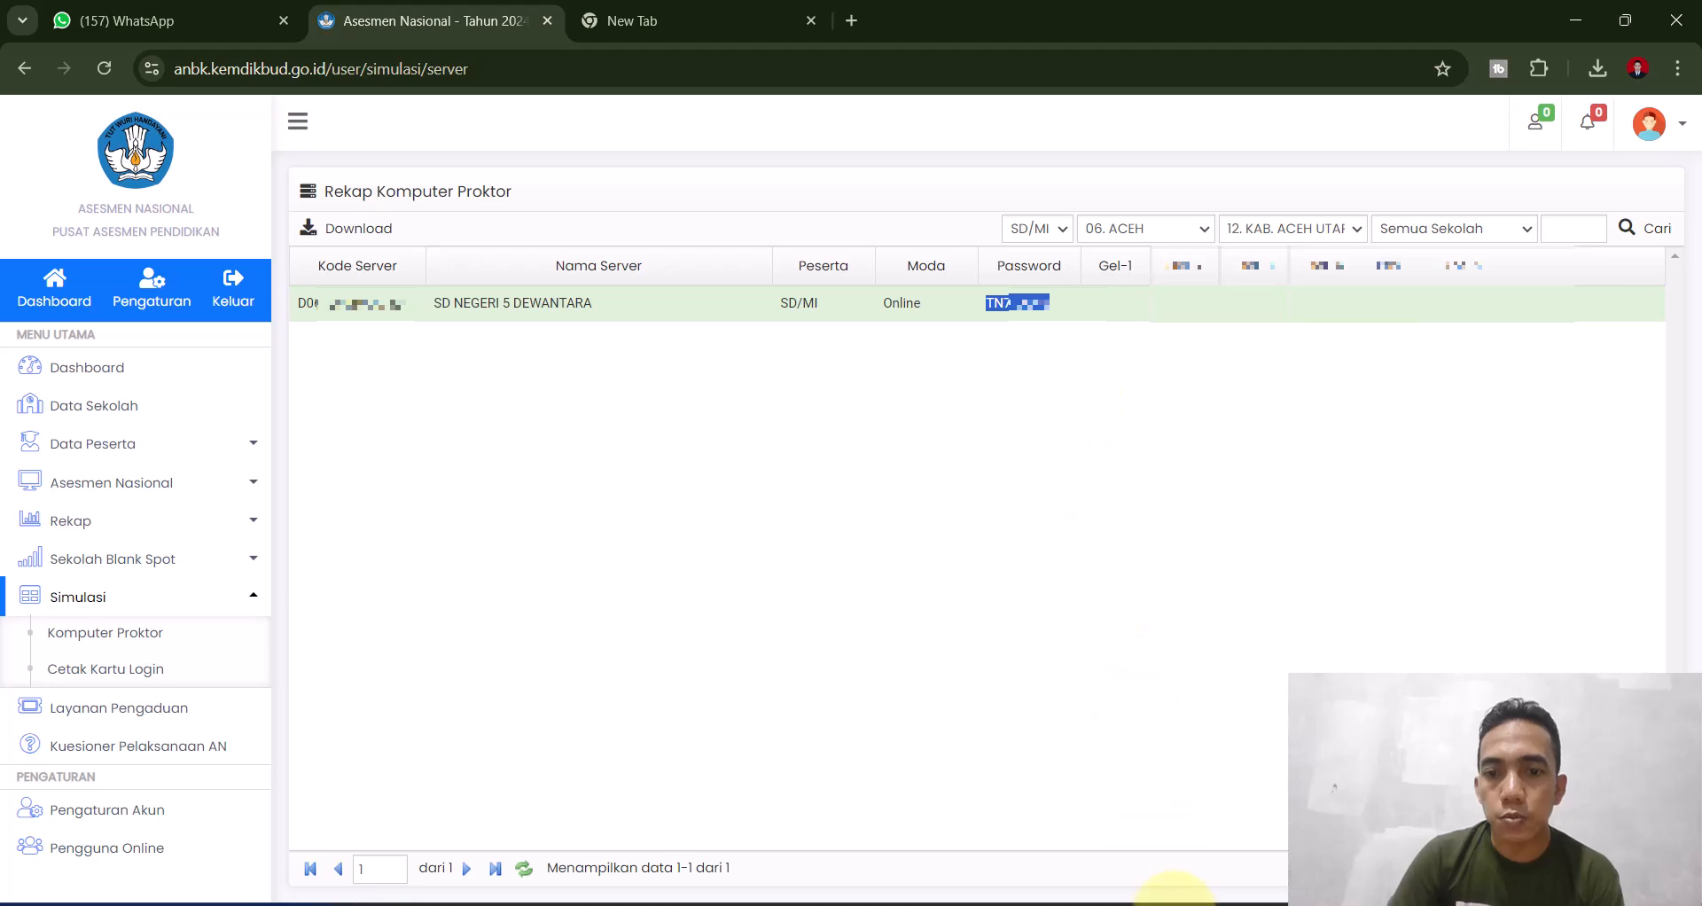
pyautogui.click(1235, 903)
pyautogui.click(1264, 802)
pyautogui.click(1280, 370)
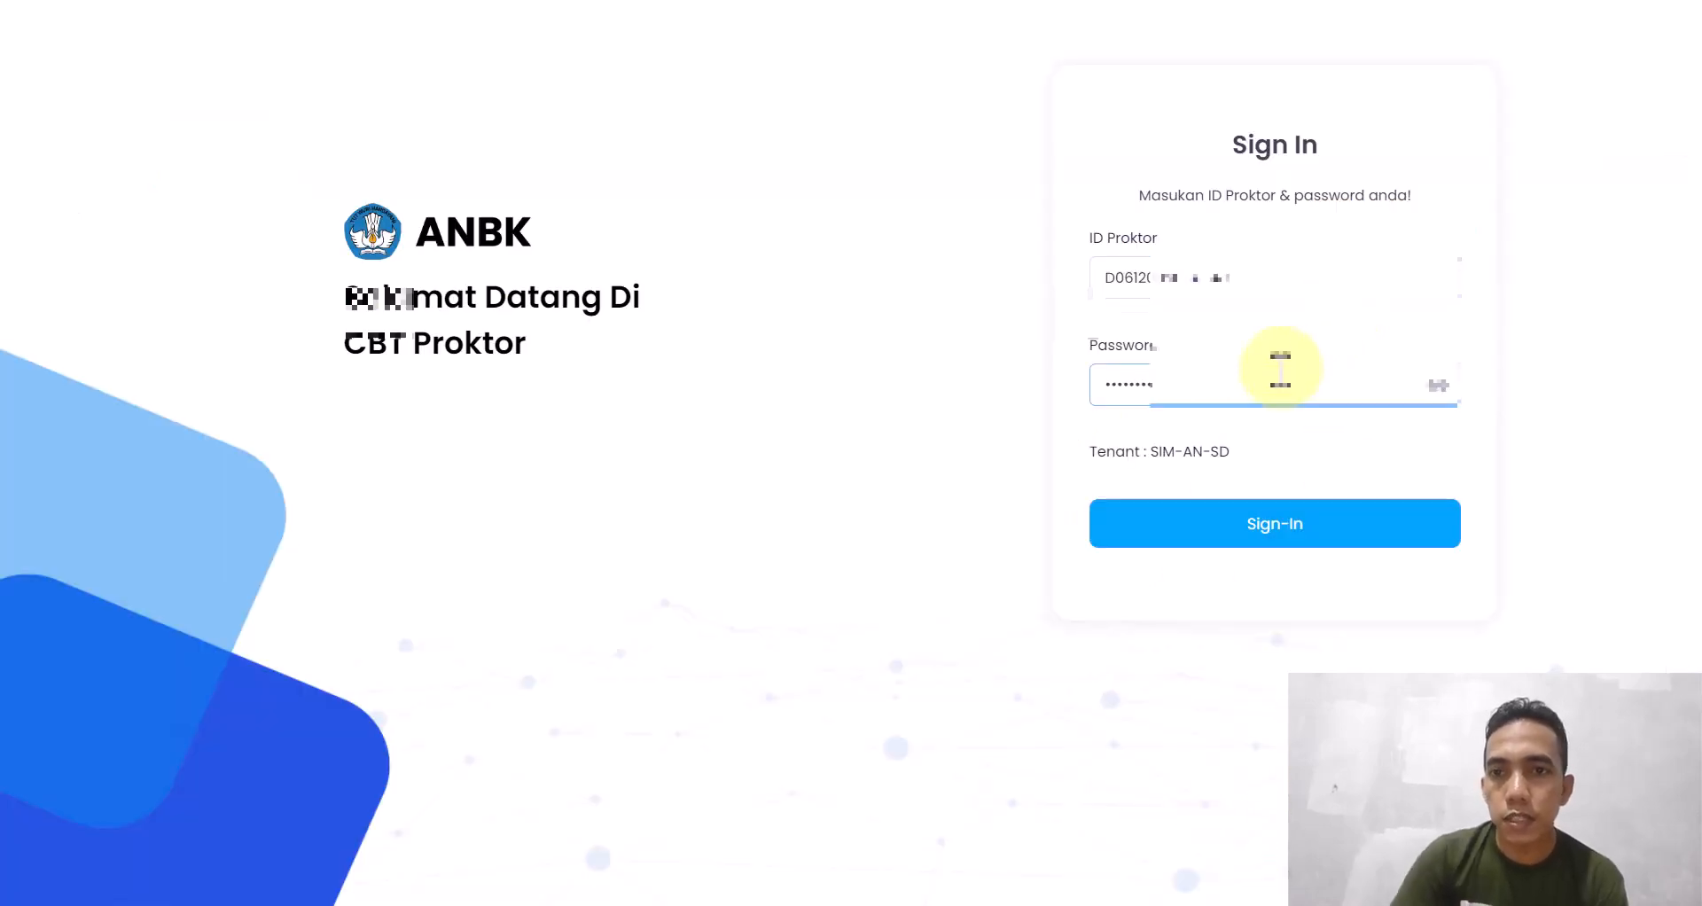
pyautogui.click(1102, 284)
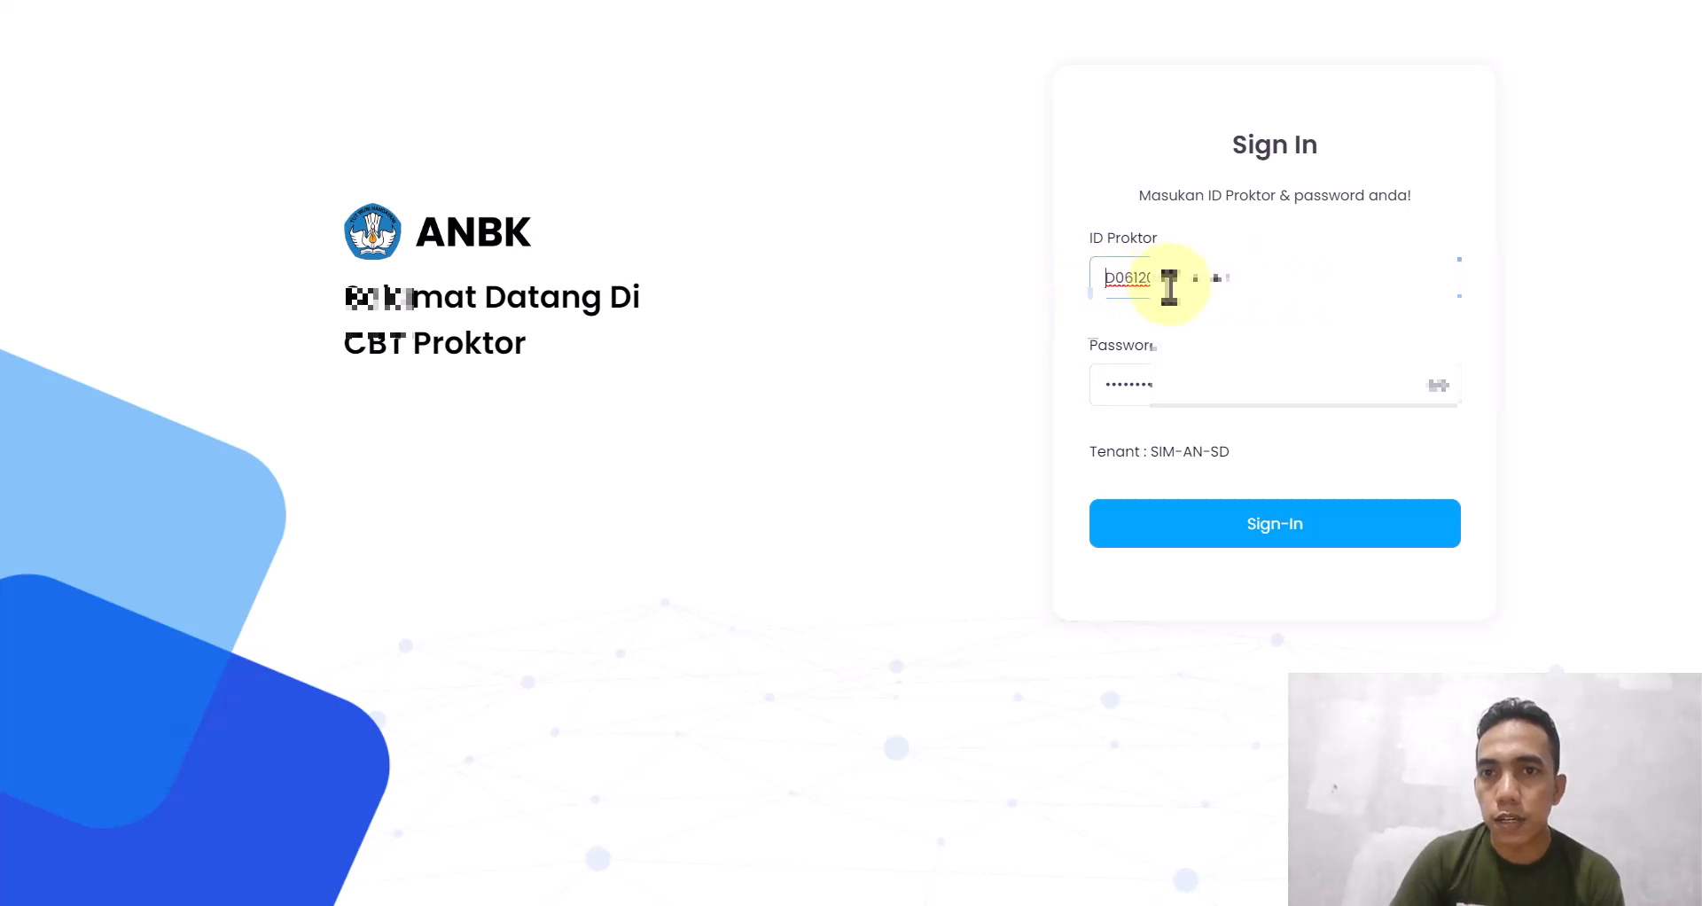
pyautogui.click(1206, 529)
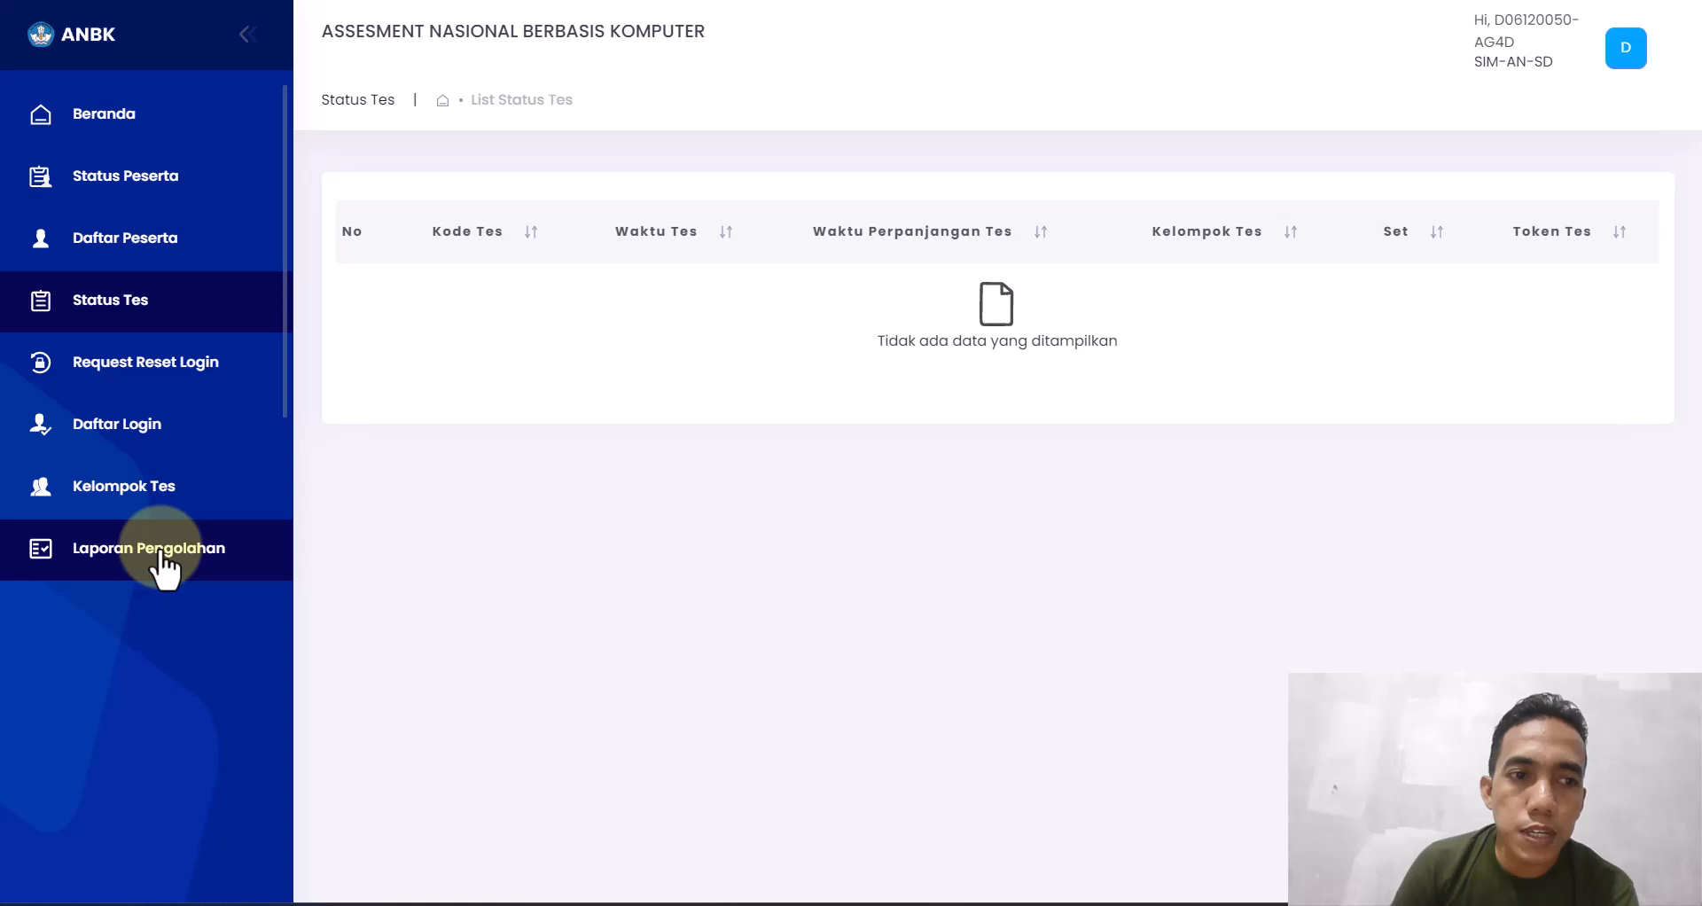
# - Go to Laporan Pengolahan and list the test codes SIMANBKSD24H1 and SIMANBKSD24H2
pyautogui.click(160, 551)
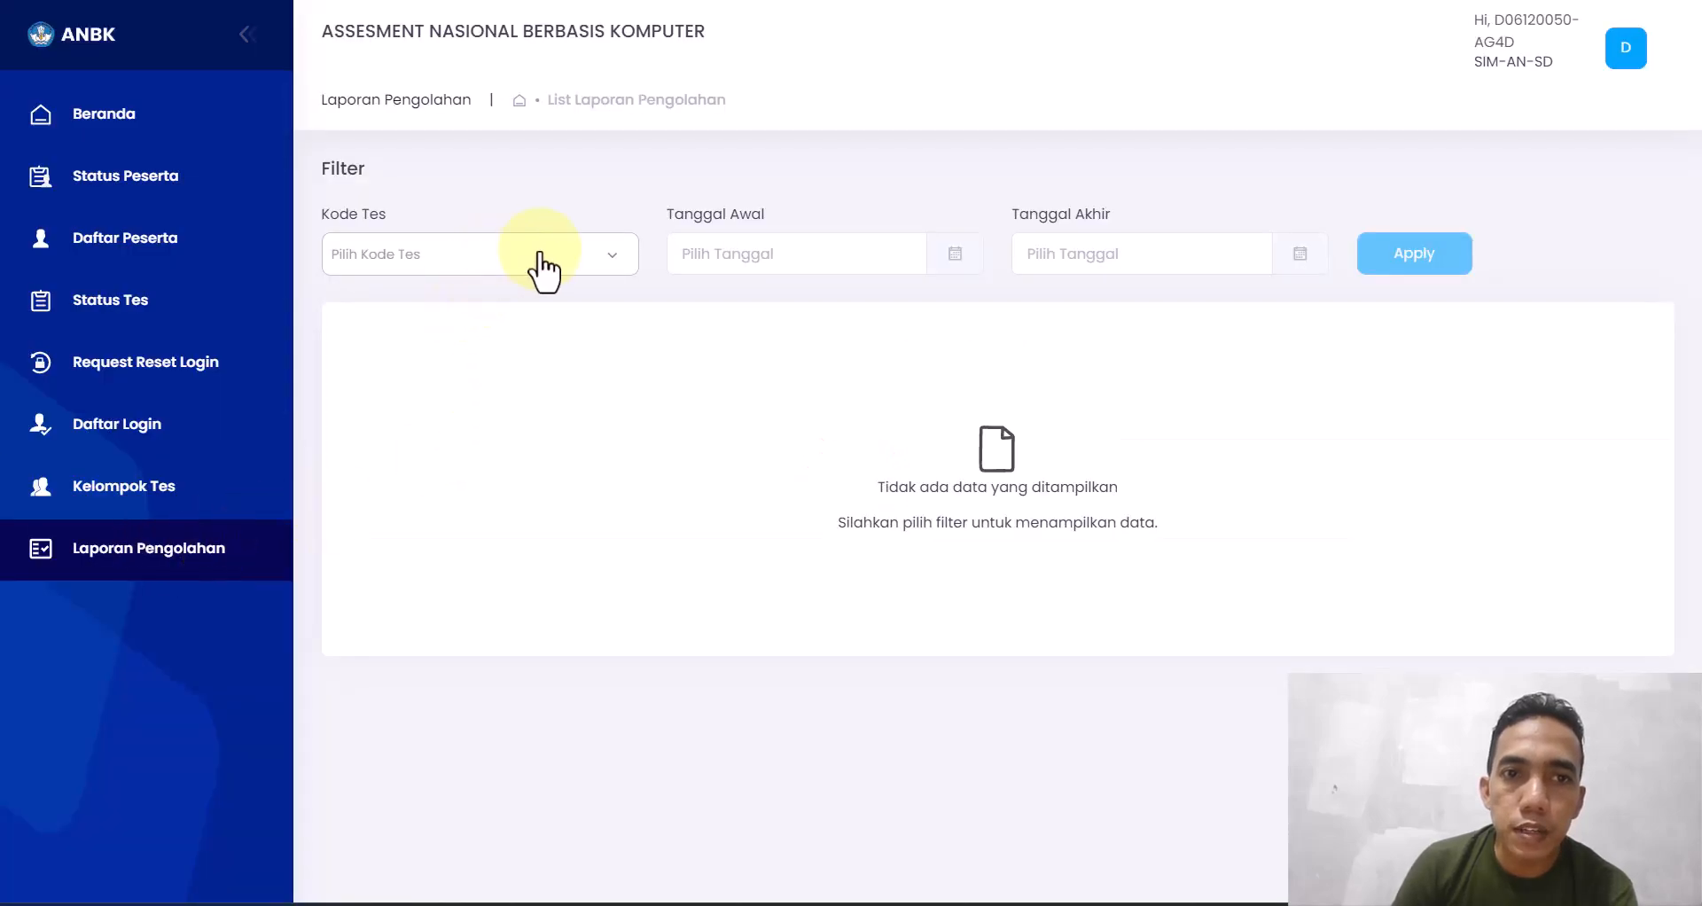
pyautogui.click(564, 266)
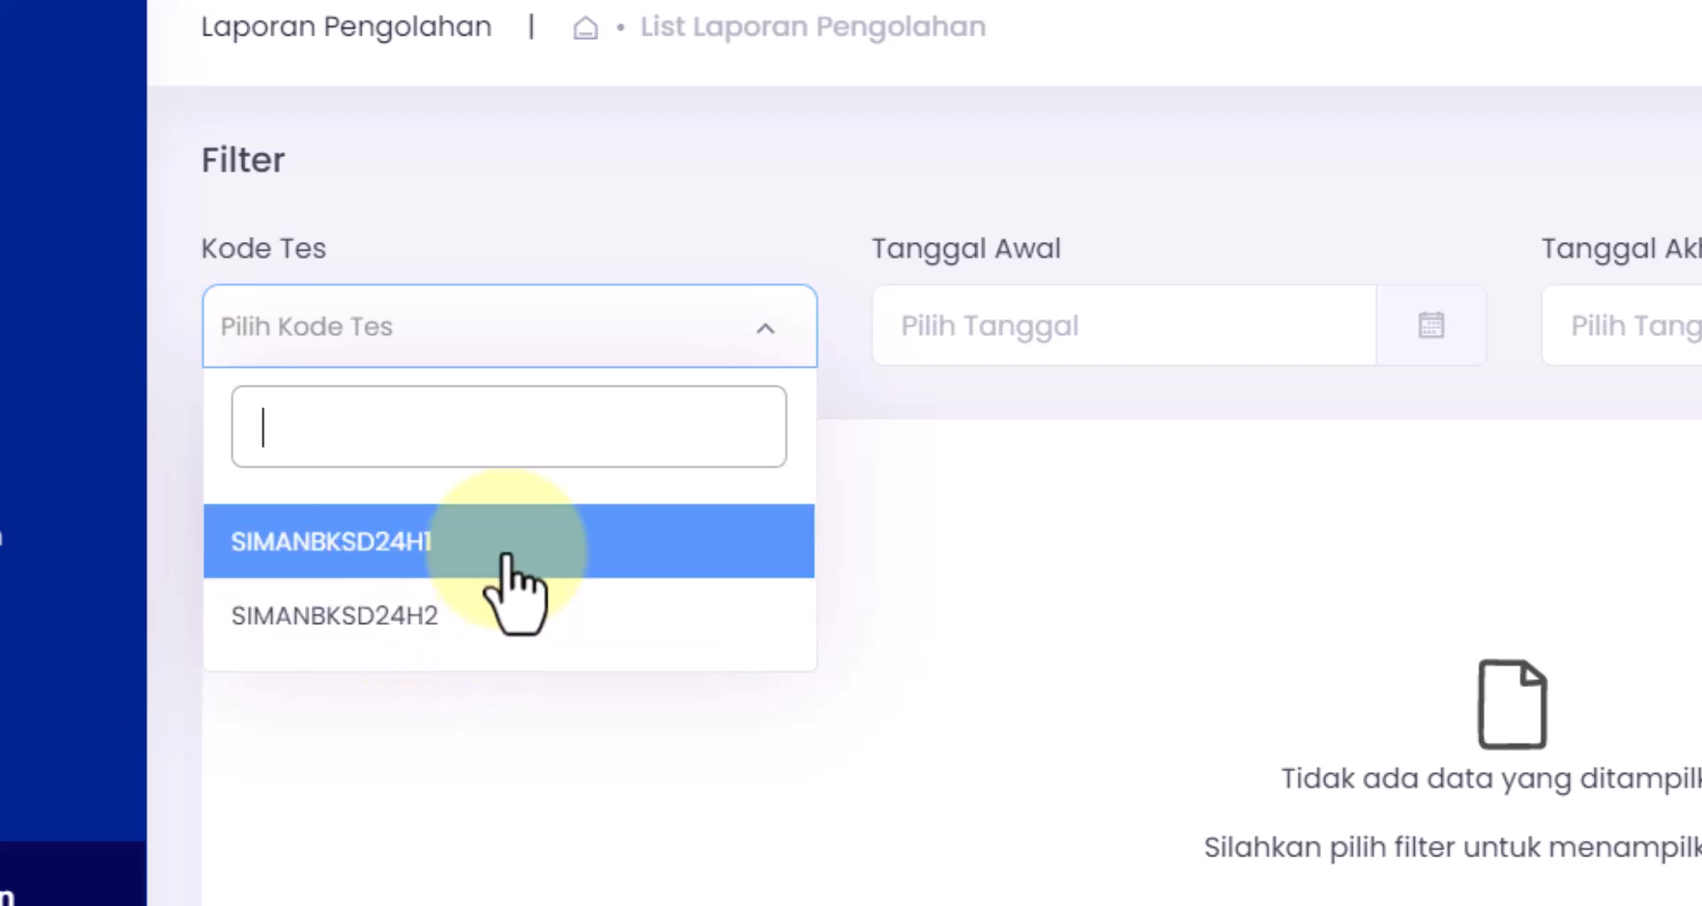
# - Filter the report by test code SIMANBKSD24H1 with start and end dates 2024/09/23, then apply
pyautogui.click(437, 554)
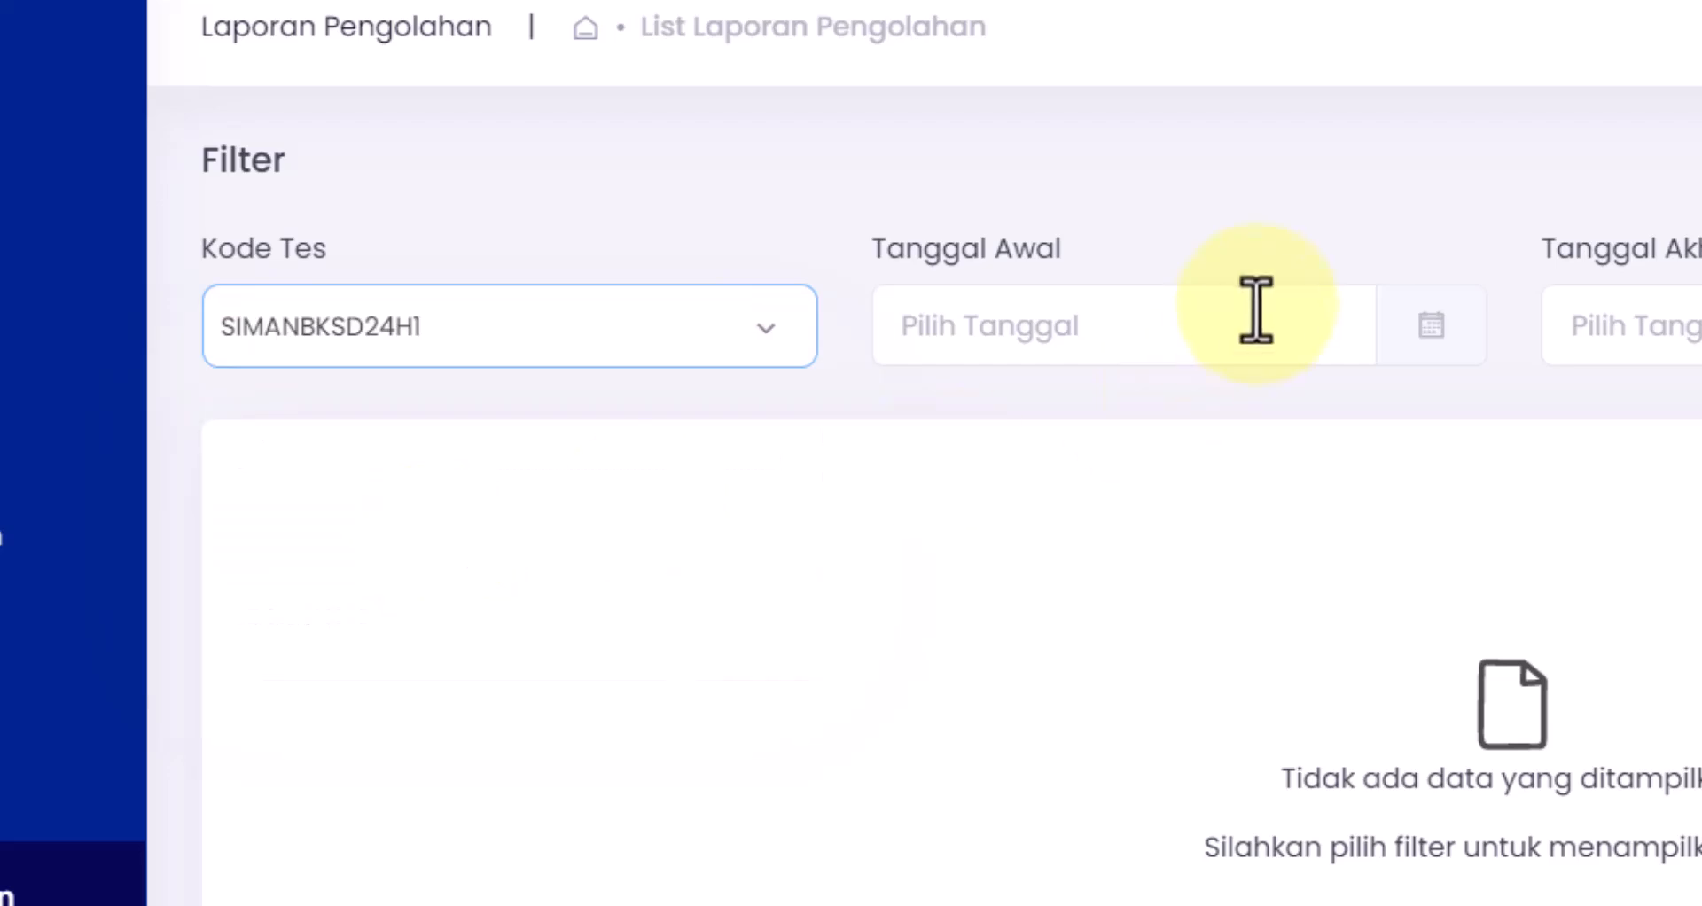
pyautogui.click(1247, 322)
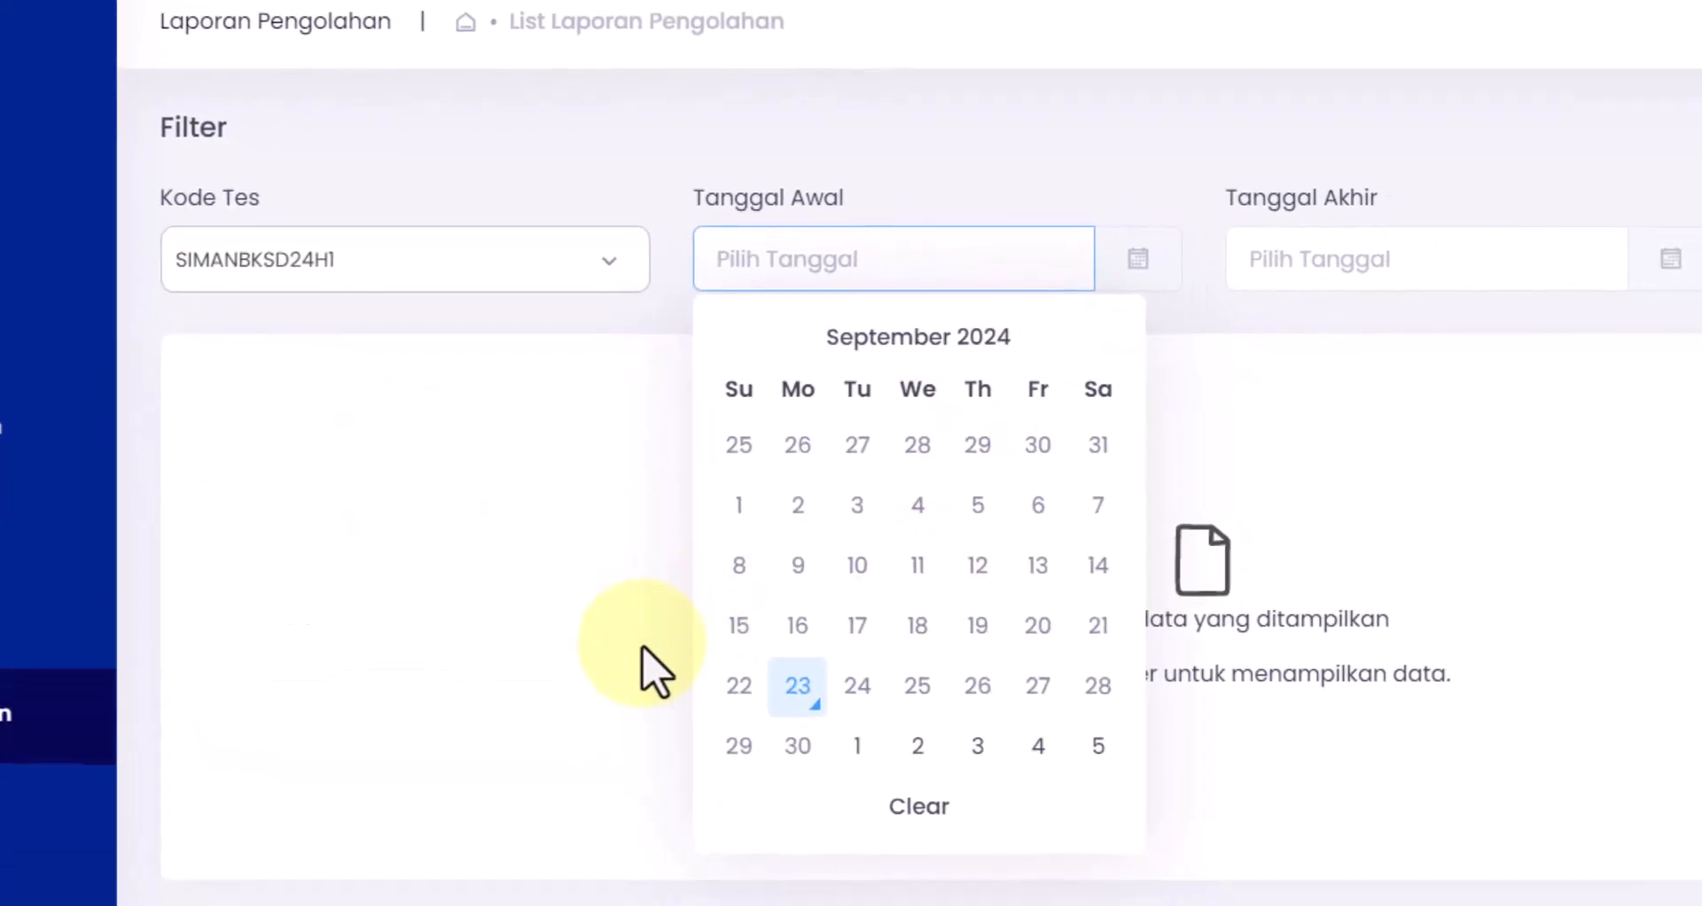
pyautogui.click(809, 697)
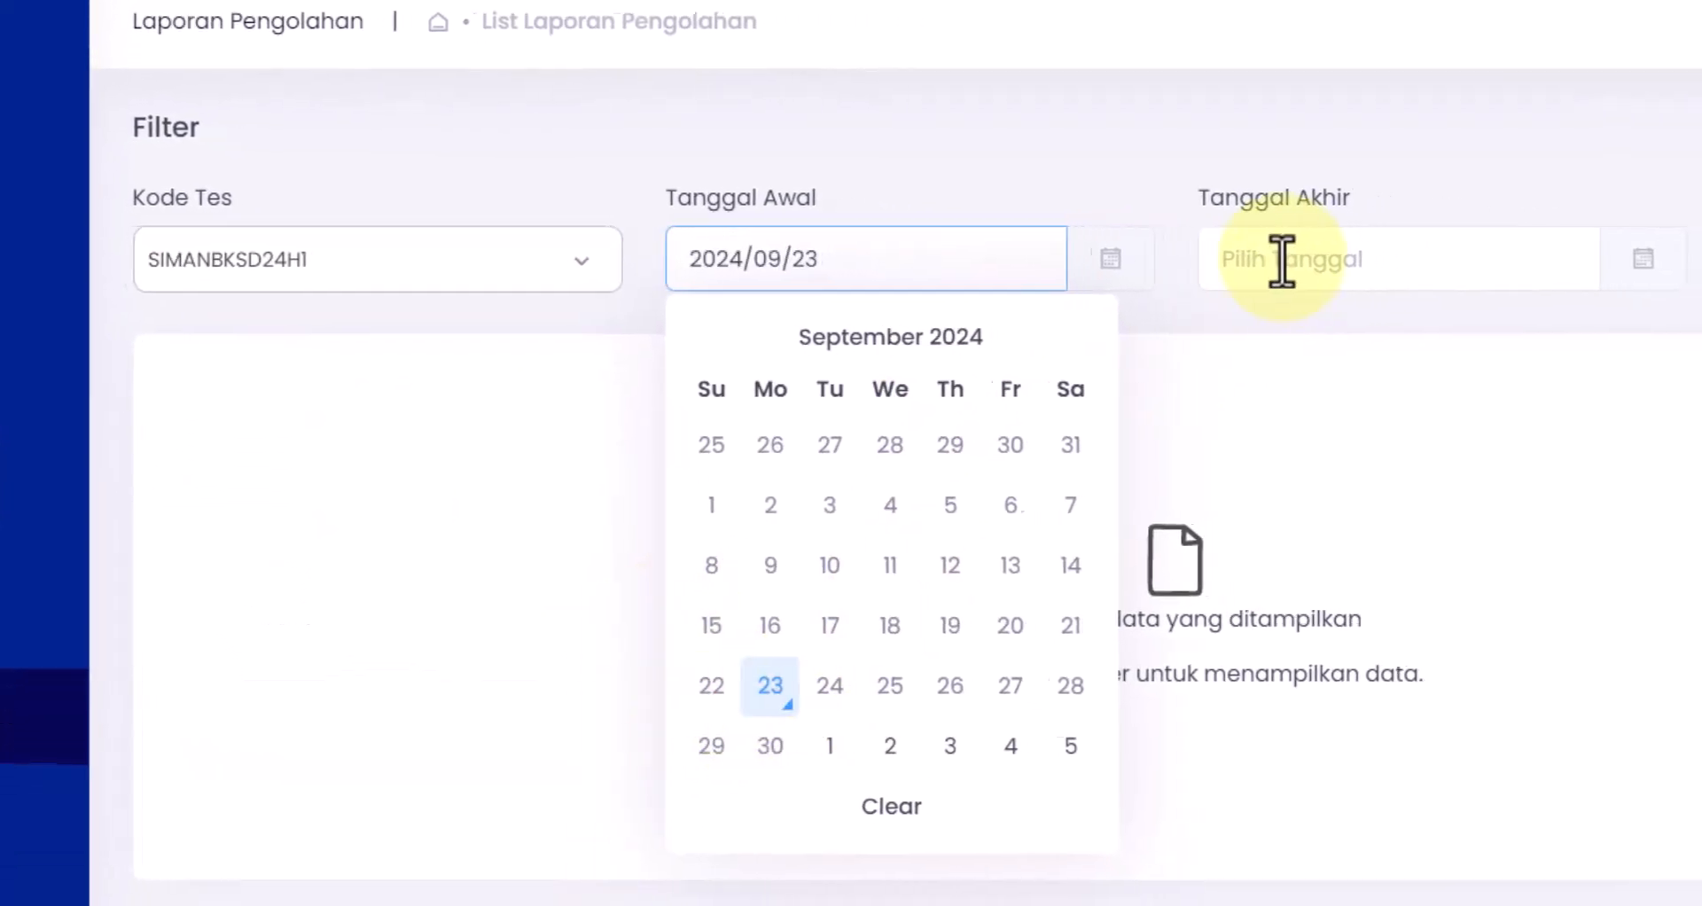
pyautogui.click(1311, 259)
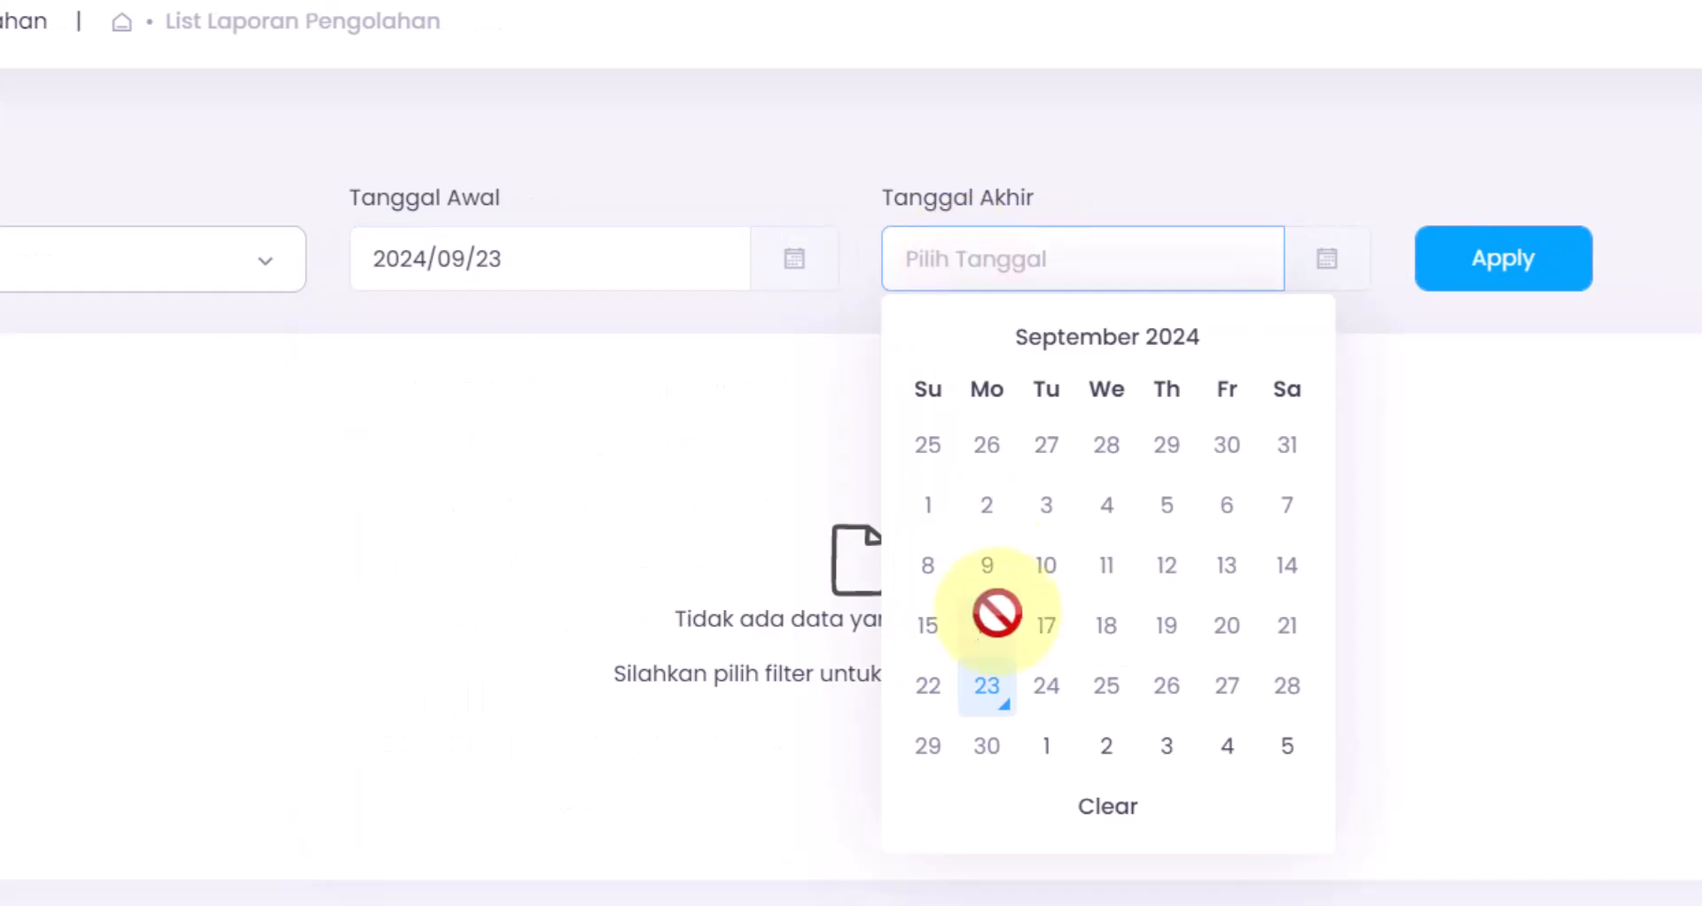
pyautogui.click(1006, 696)
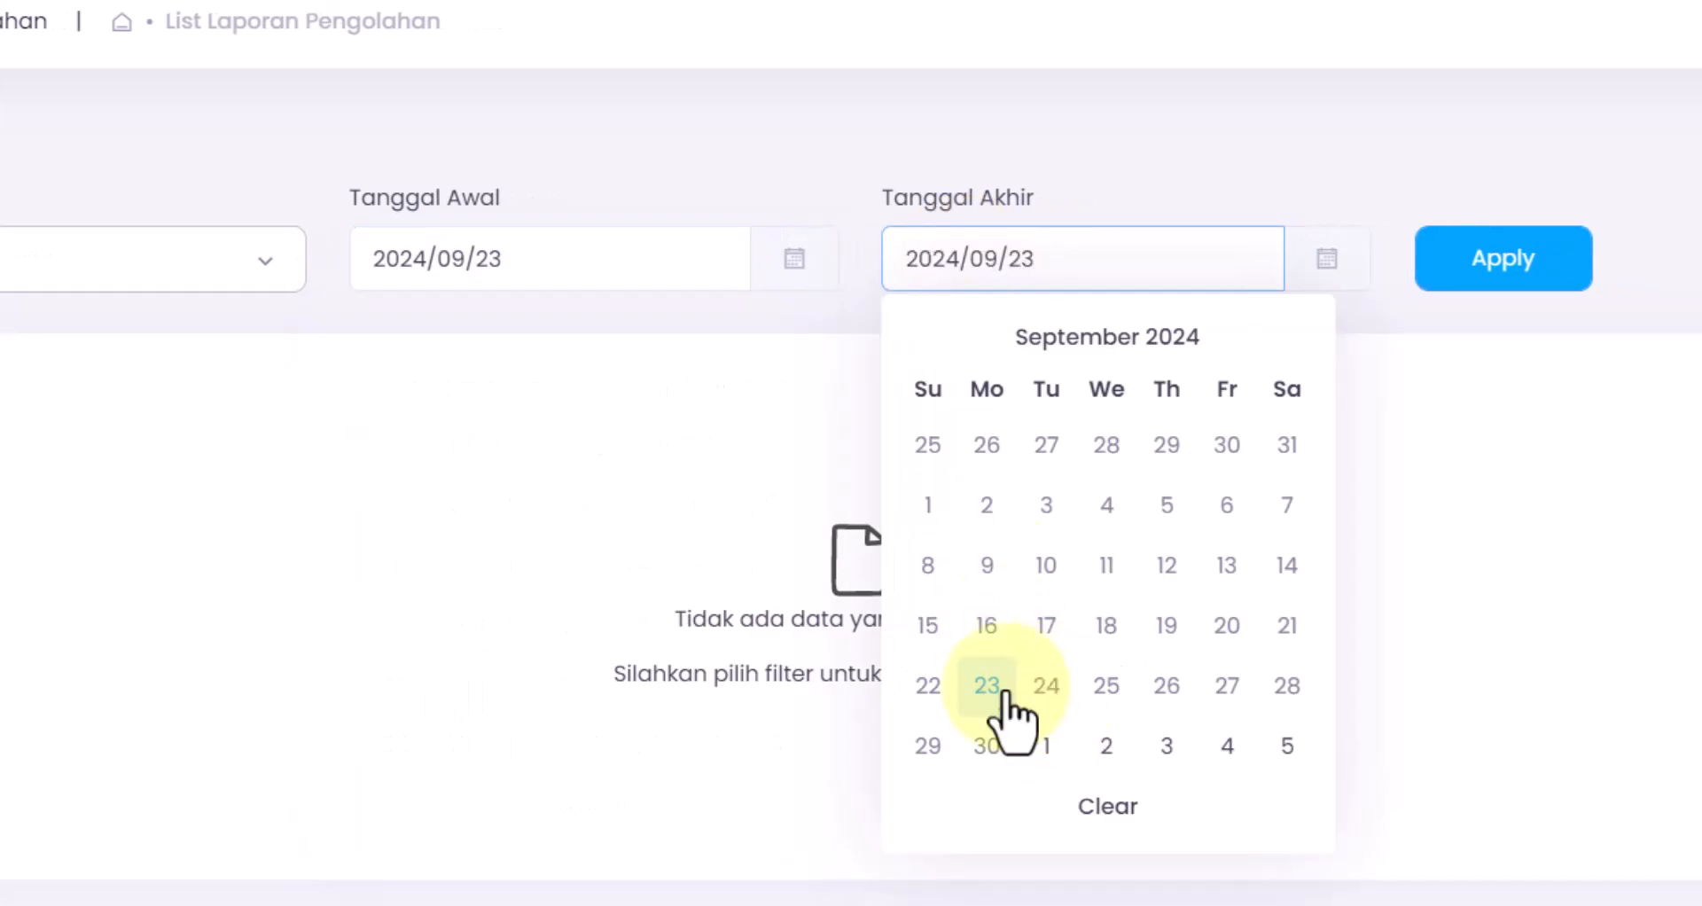
pyautogui.click(689, 437)
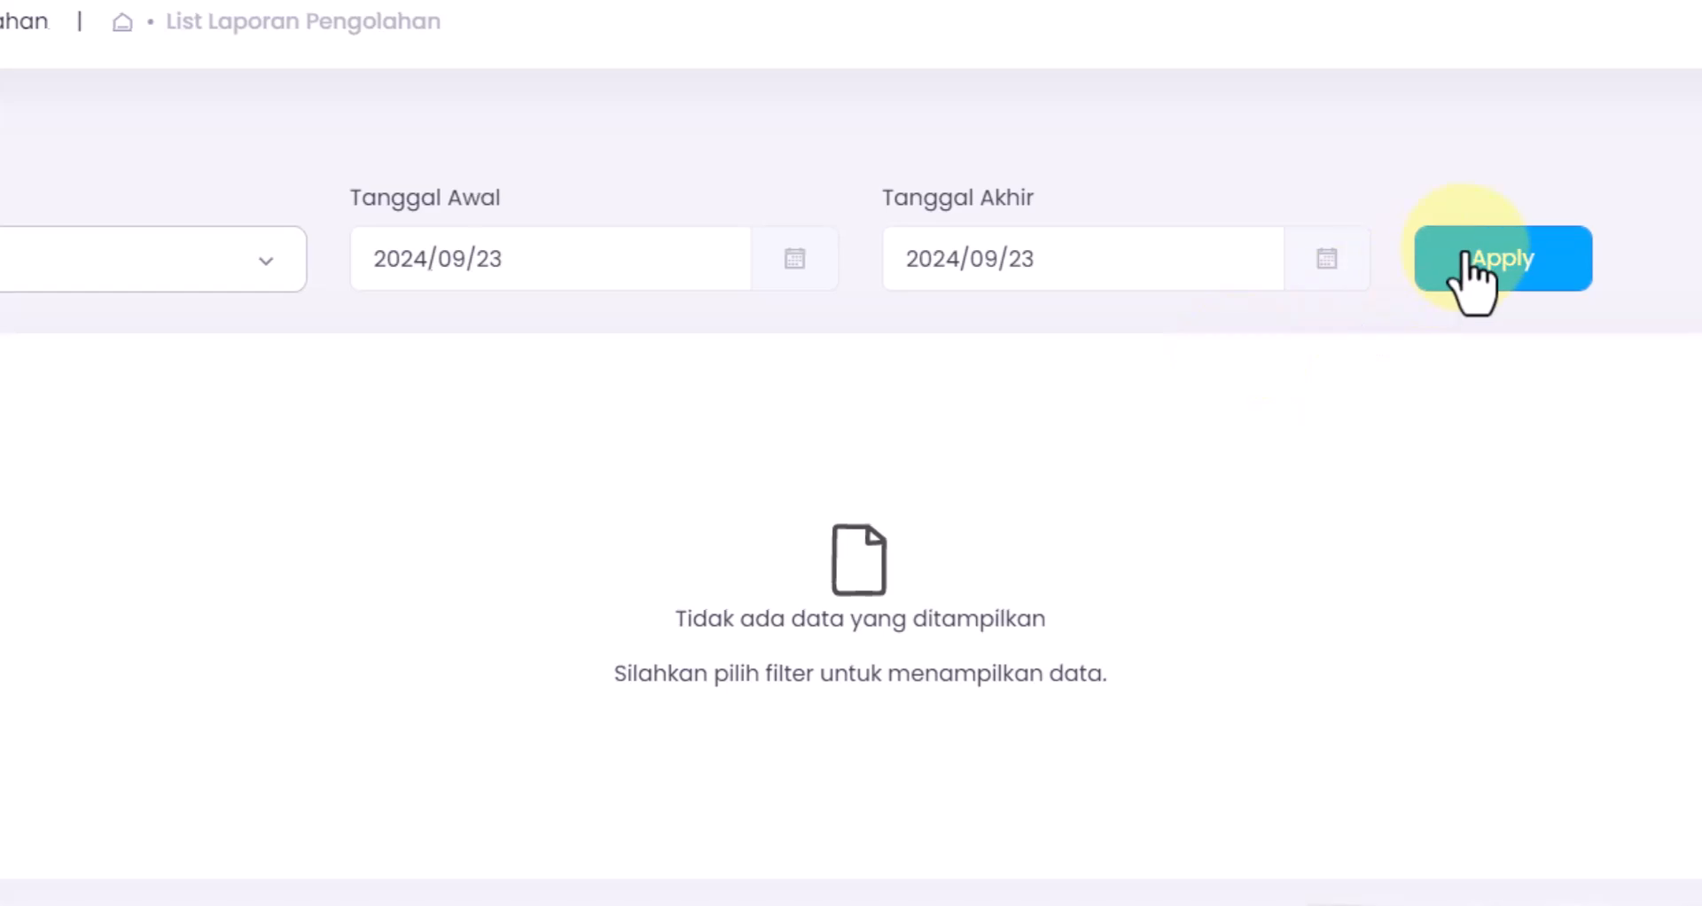
pyautogui.click(1463, 261)
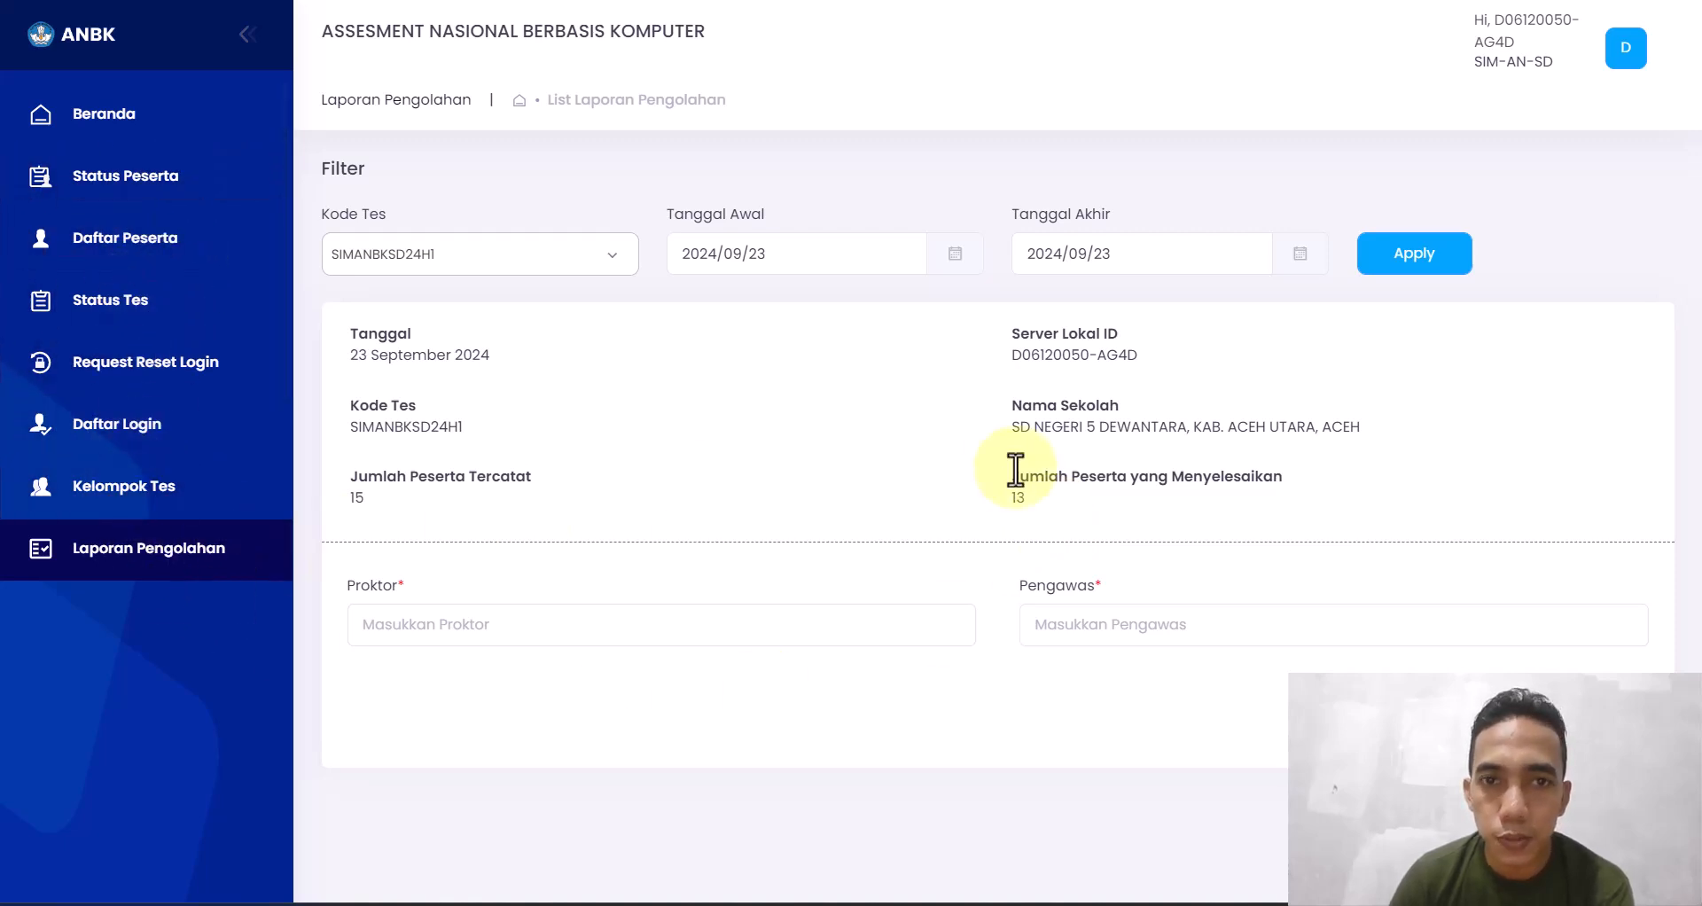
# - Type the proktor's name and the pengawas's name into the form, then choose Cetak
pyautogui.click(747, 625)
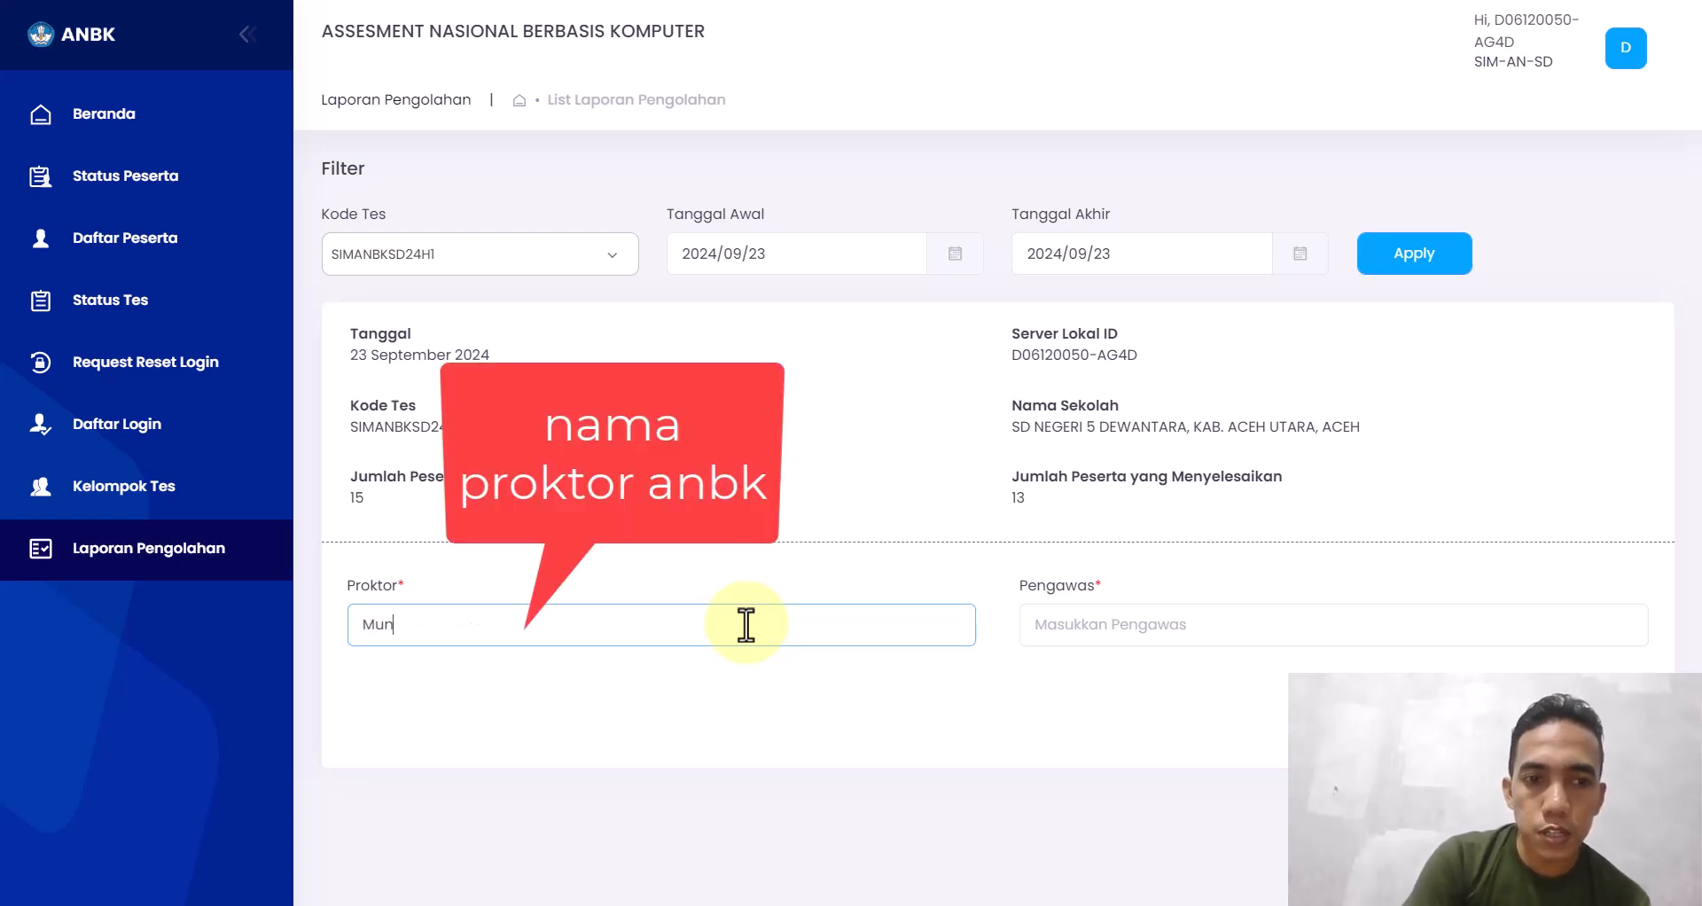
pyautogui.write('Munzahry')
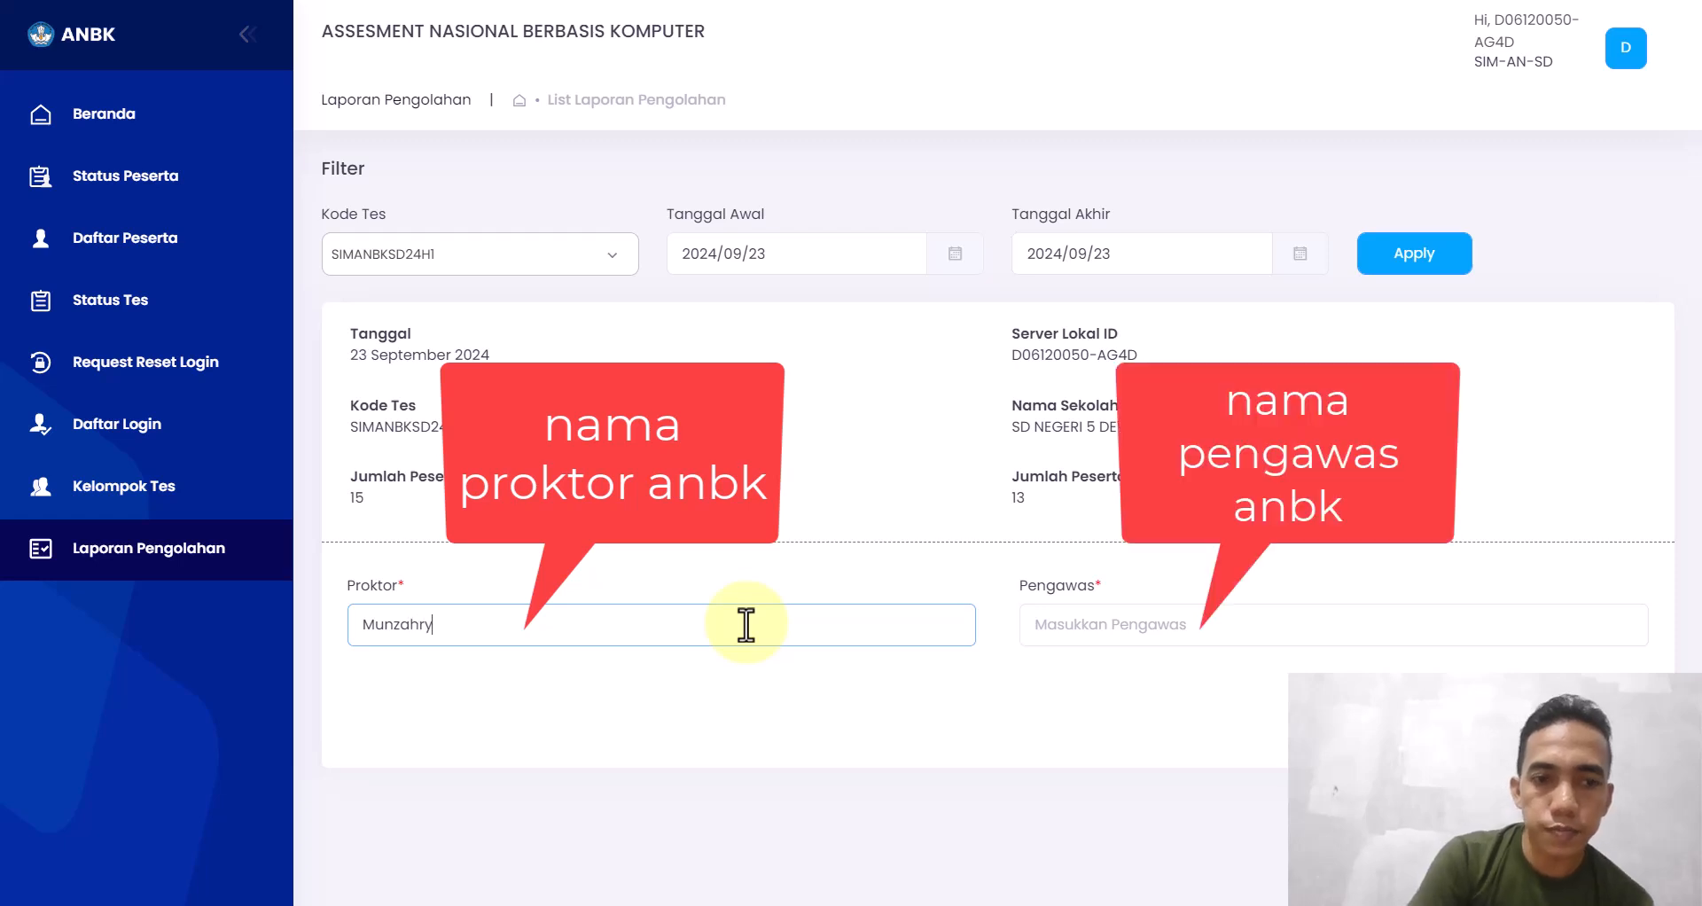
pyautogui.click(1107, 623)
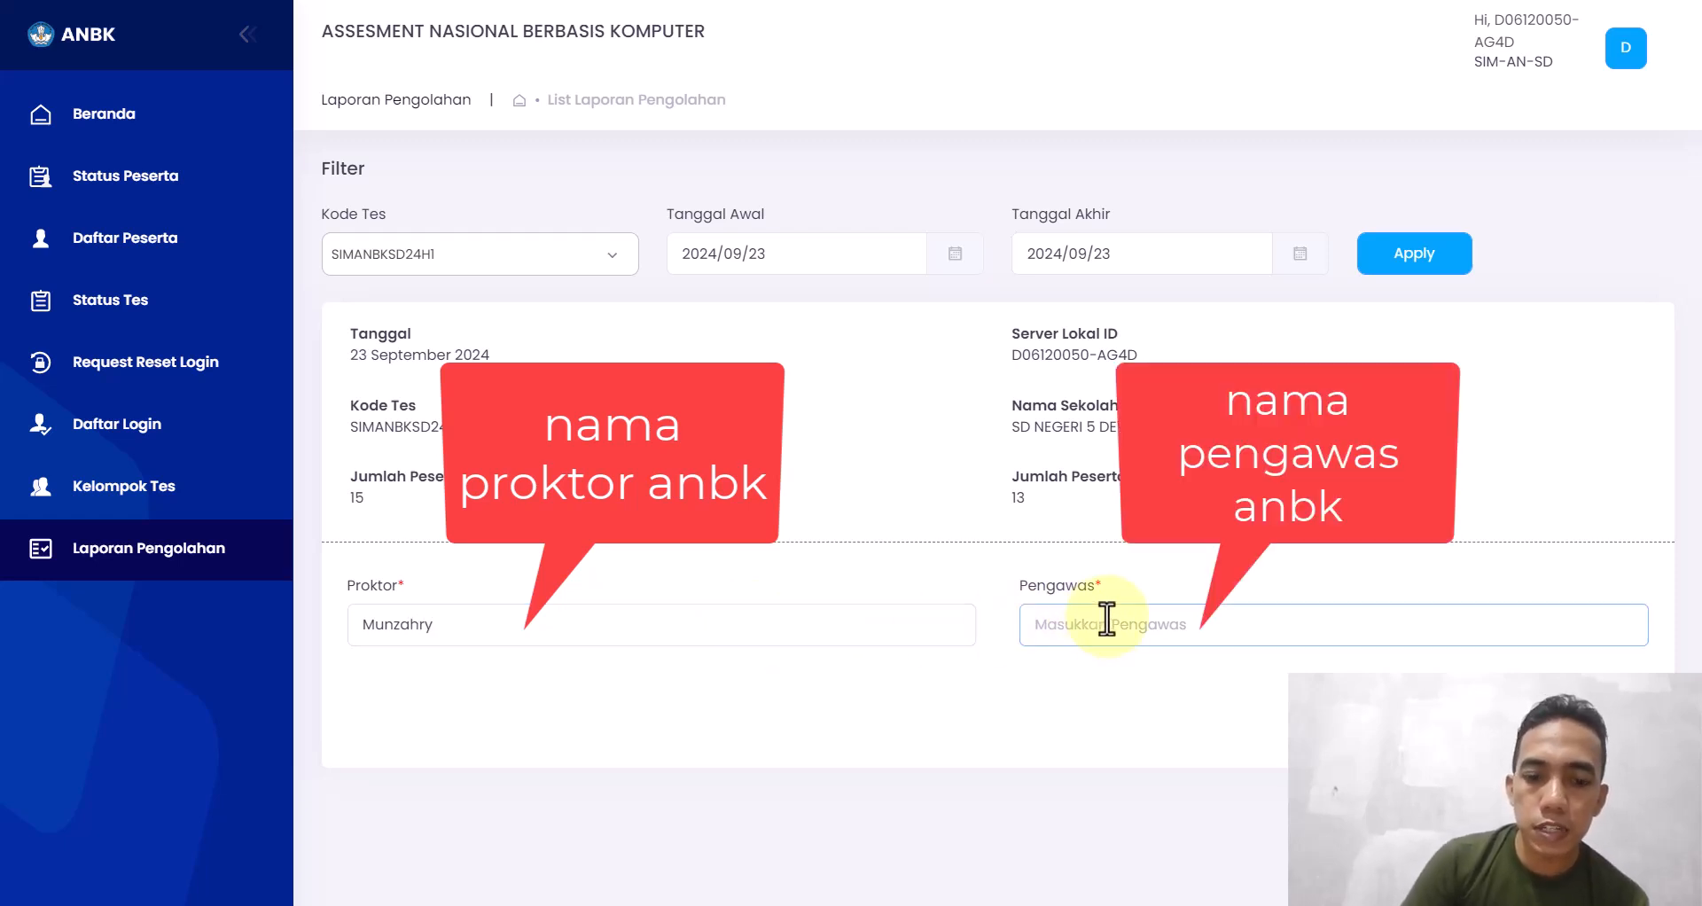
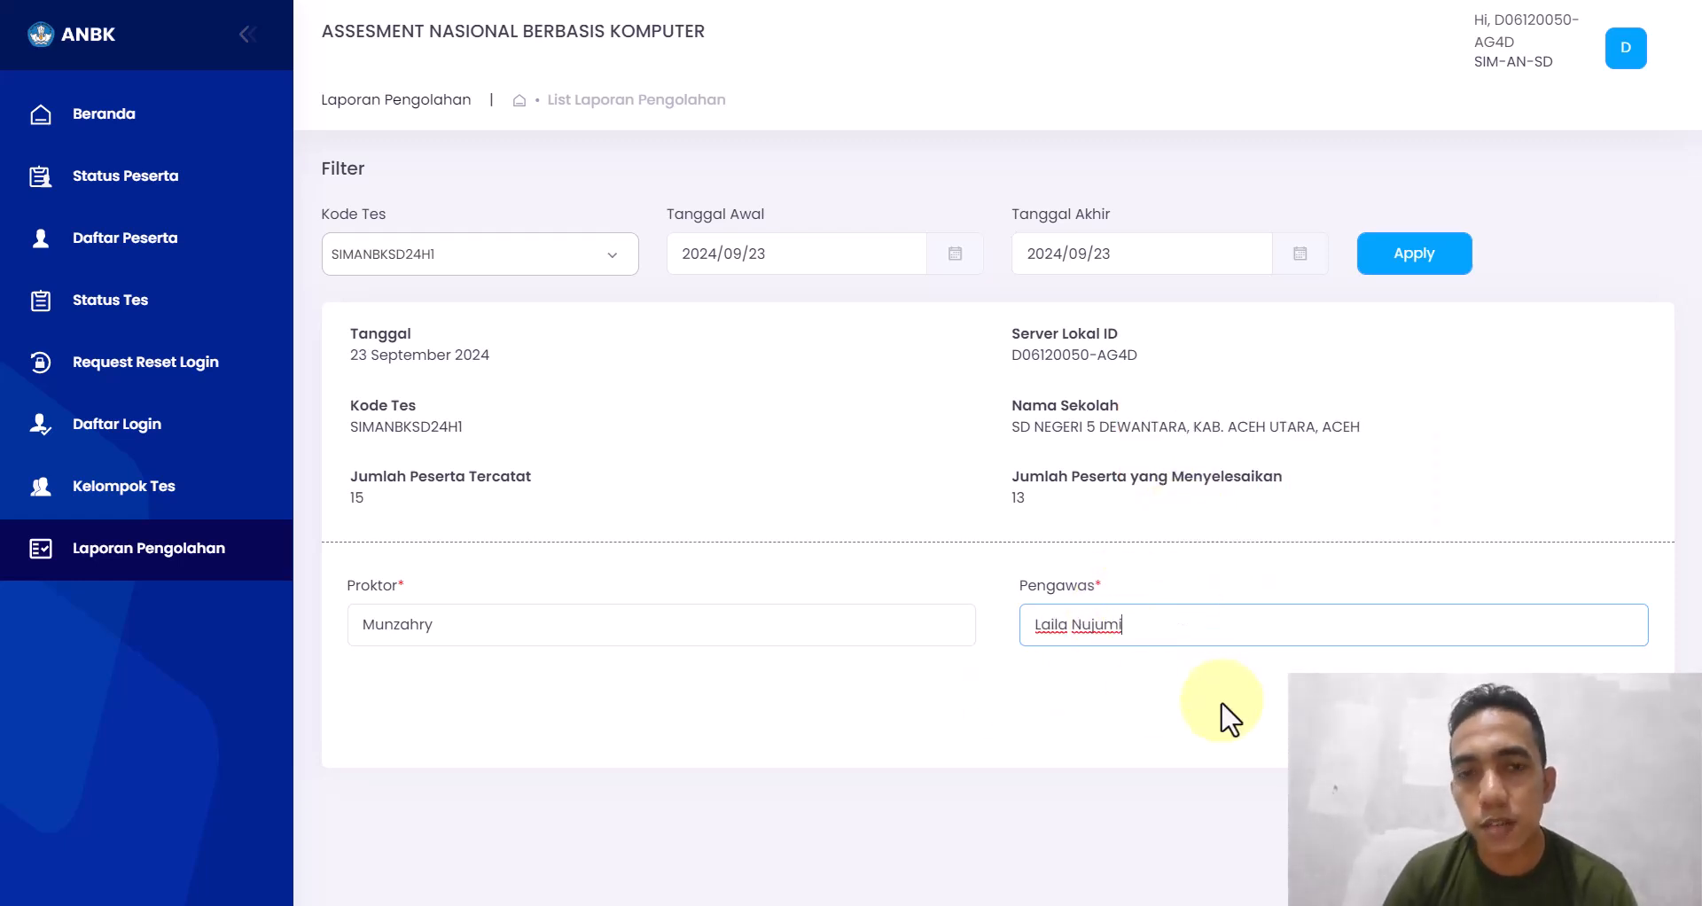
pyautogui.click(1611, 736)
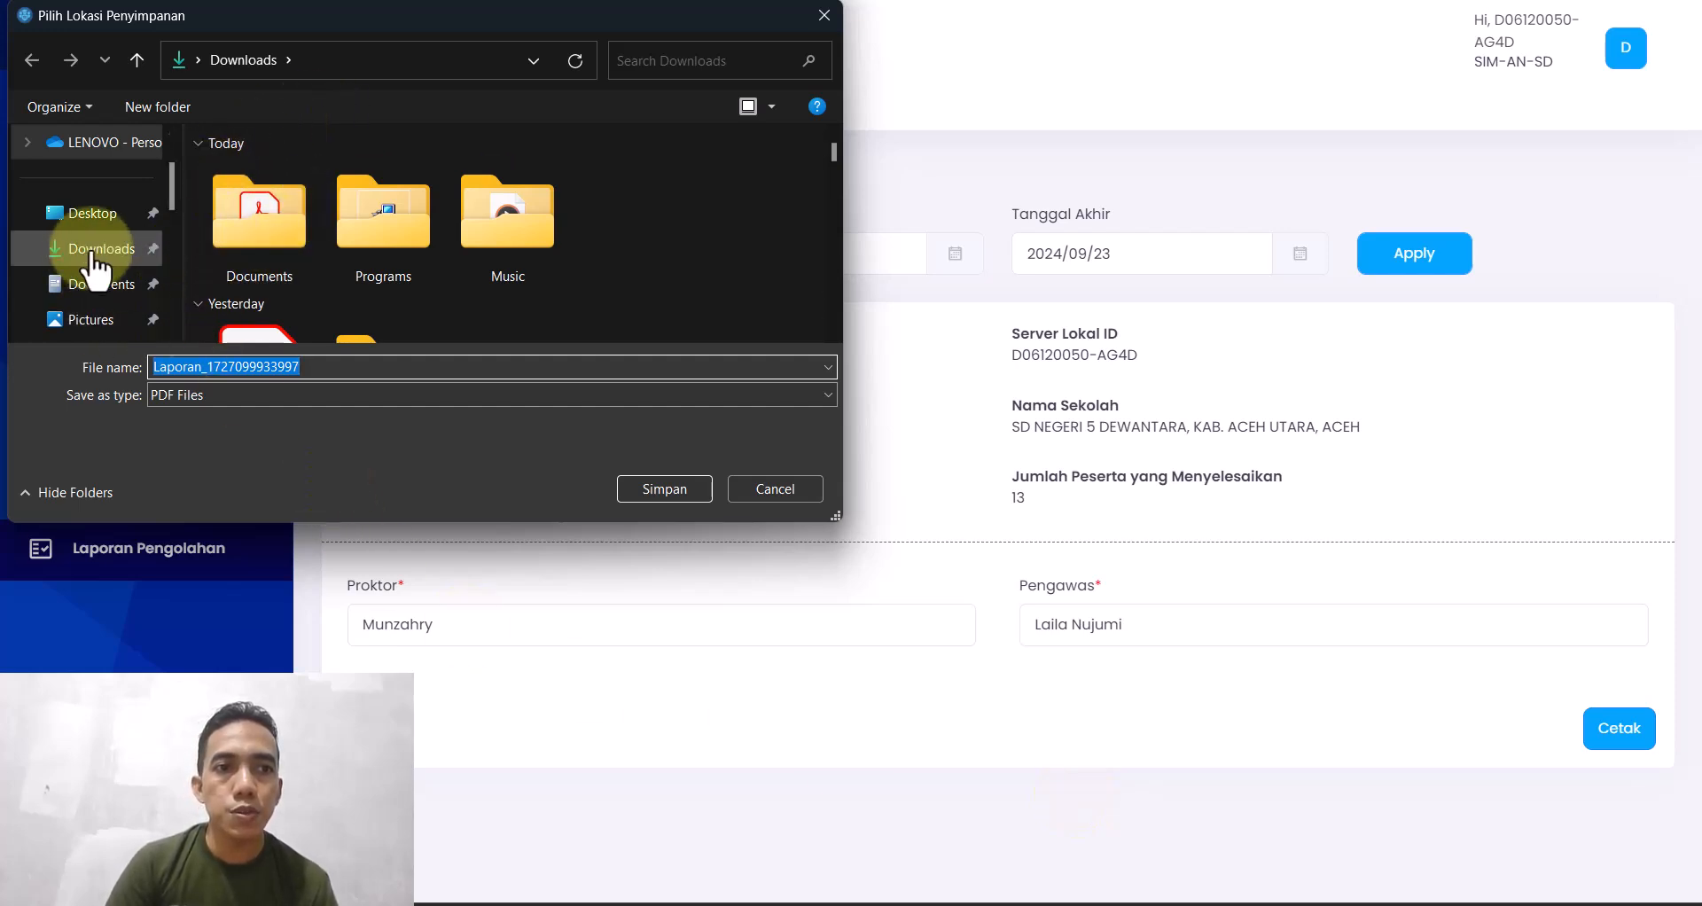
pyautogui.click(676, 489)
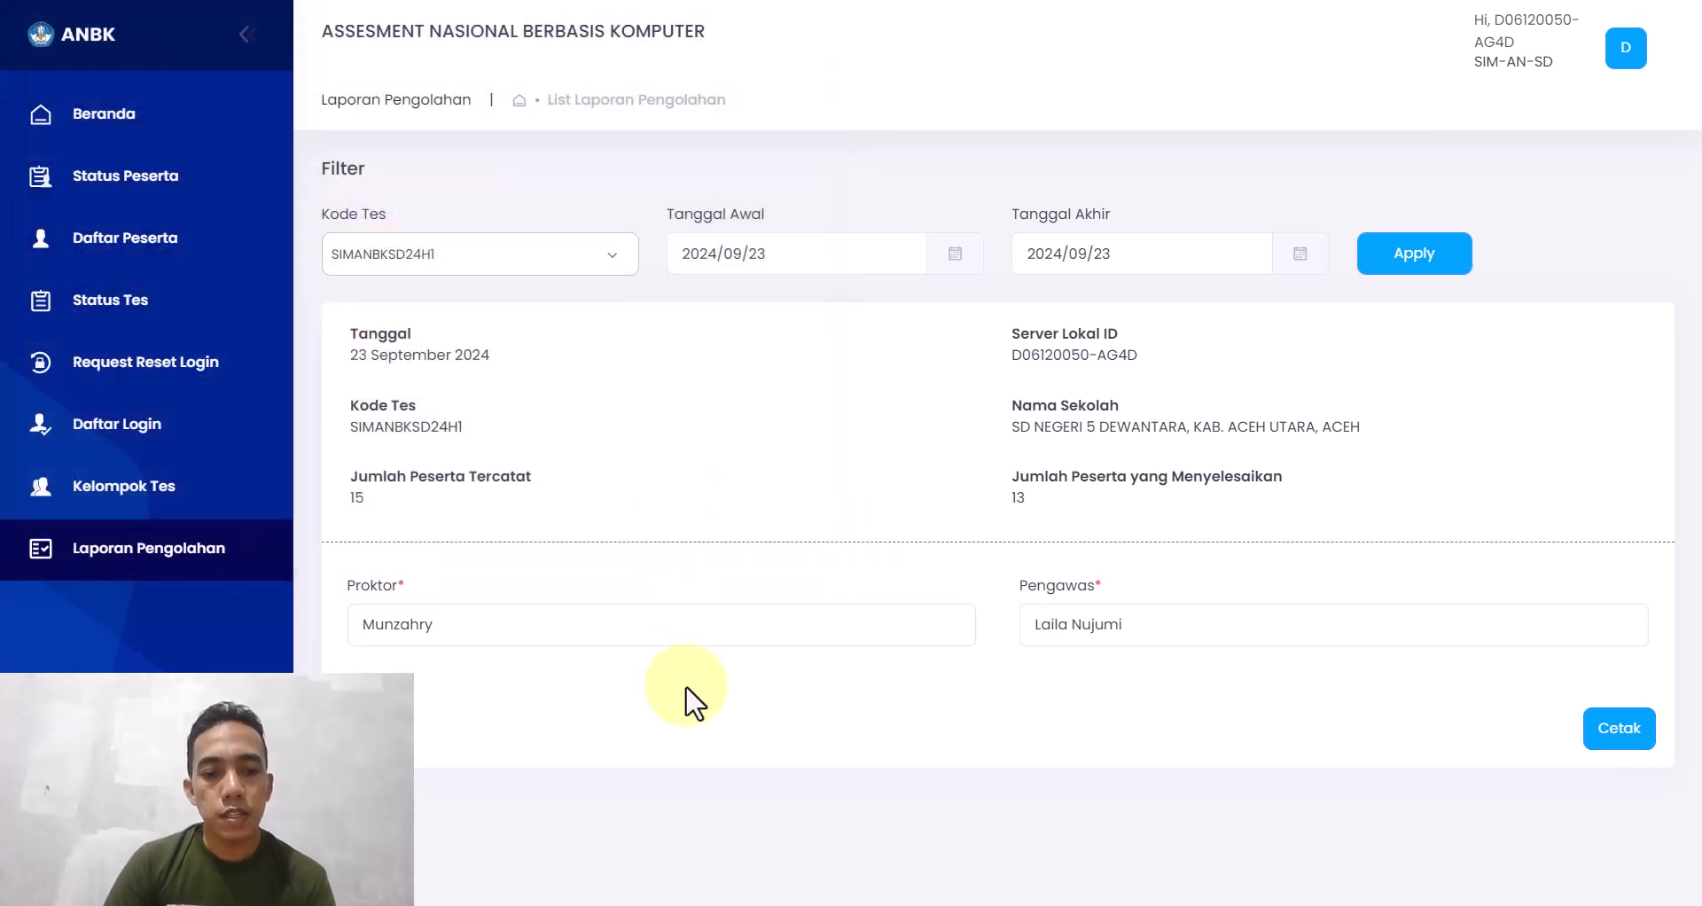
pyautogui.press('super')
pyautogui.click(867, 905)
pyautogui.click(114, 362)
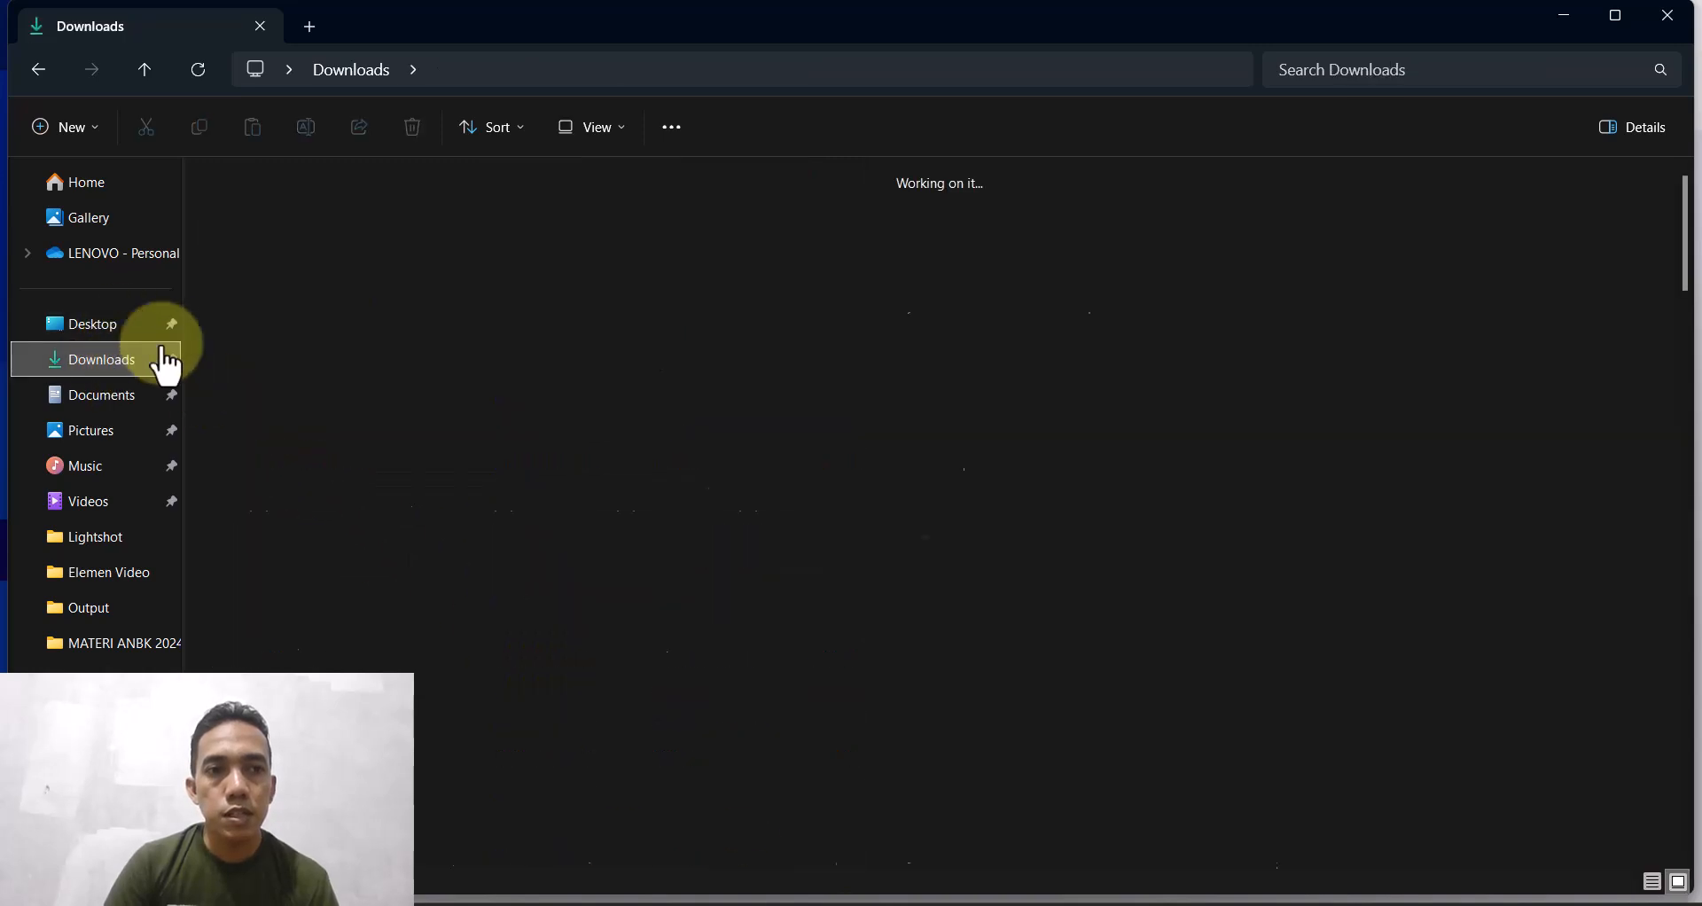
pyautogui.doubleClick(291, 289)
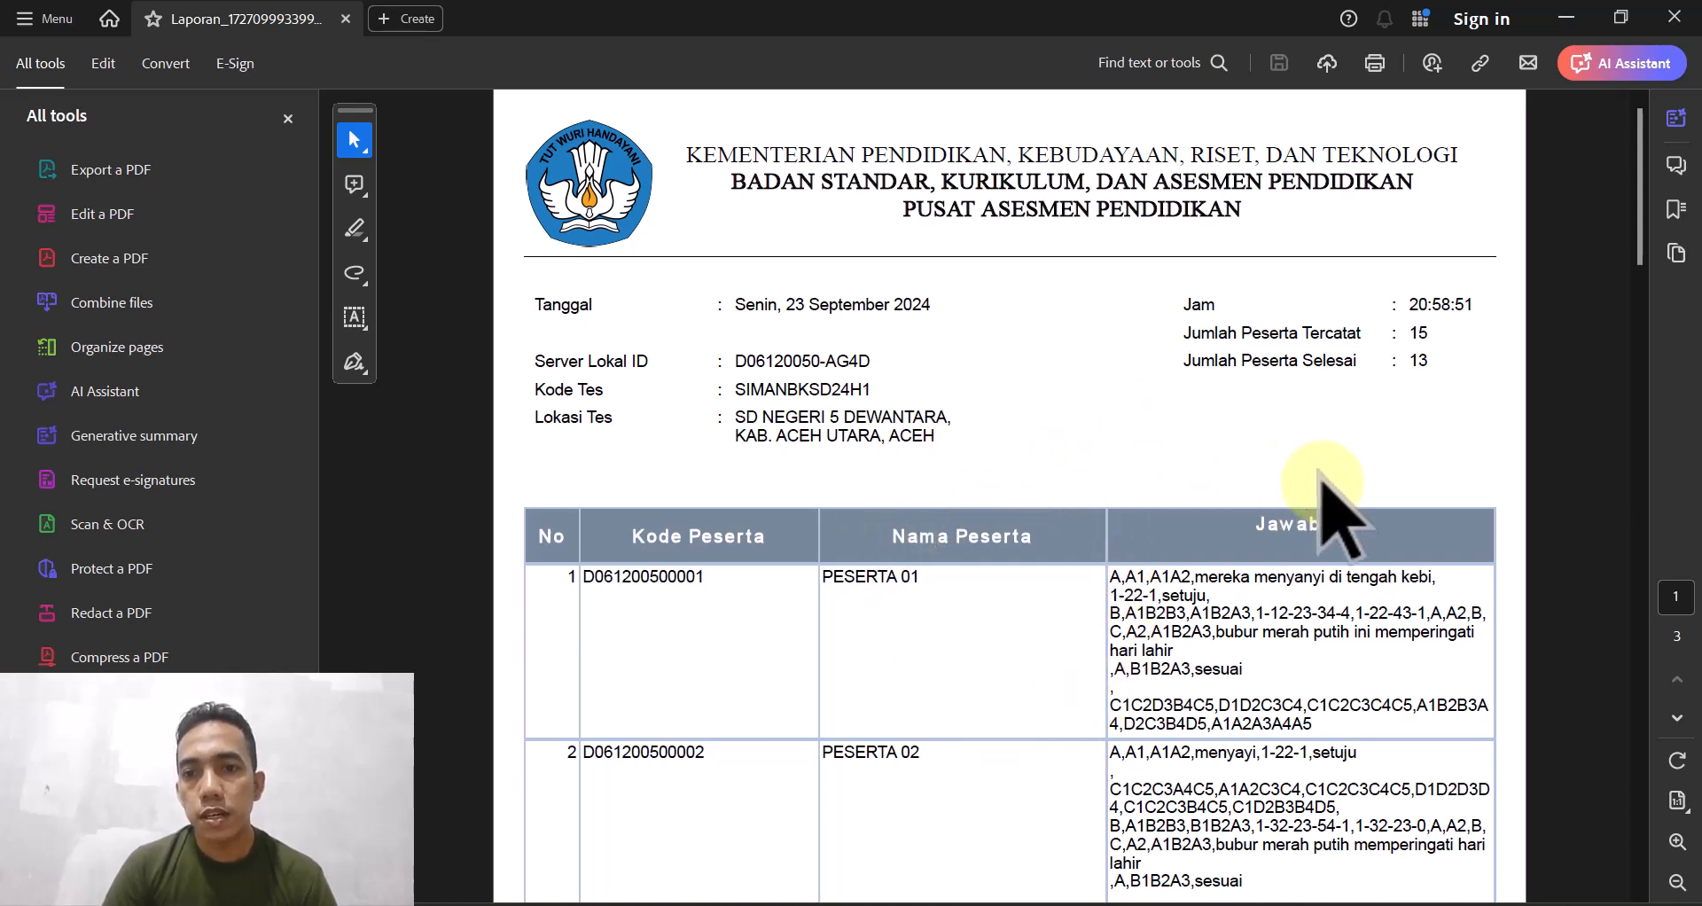
# - Scroll down through the PDF to the Proktor and Pengawas names on page 3
pyautogui.scroll(-1, 1322, 484)
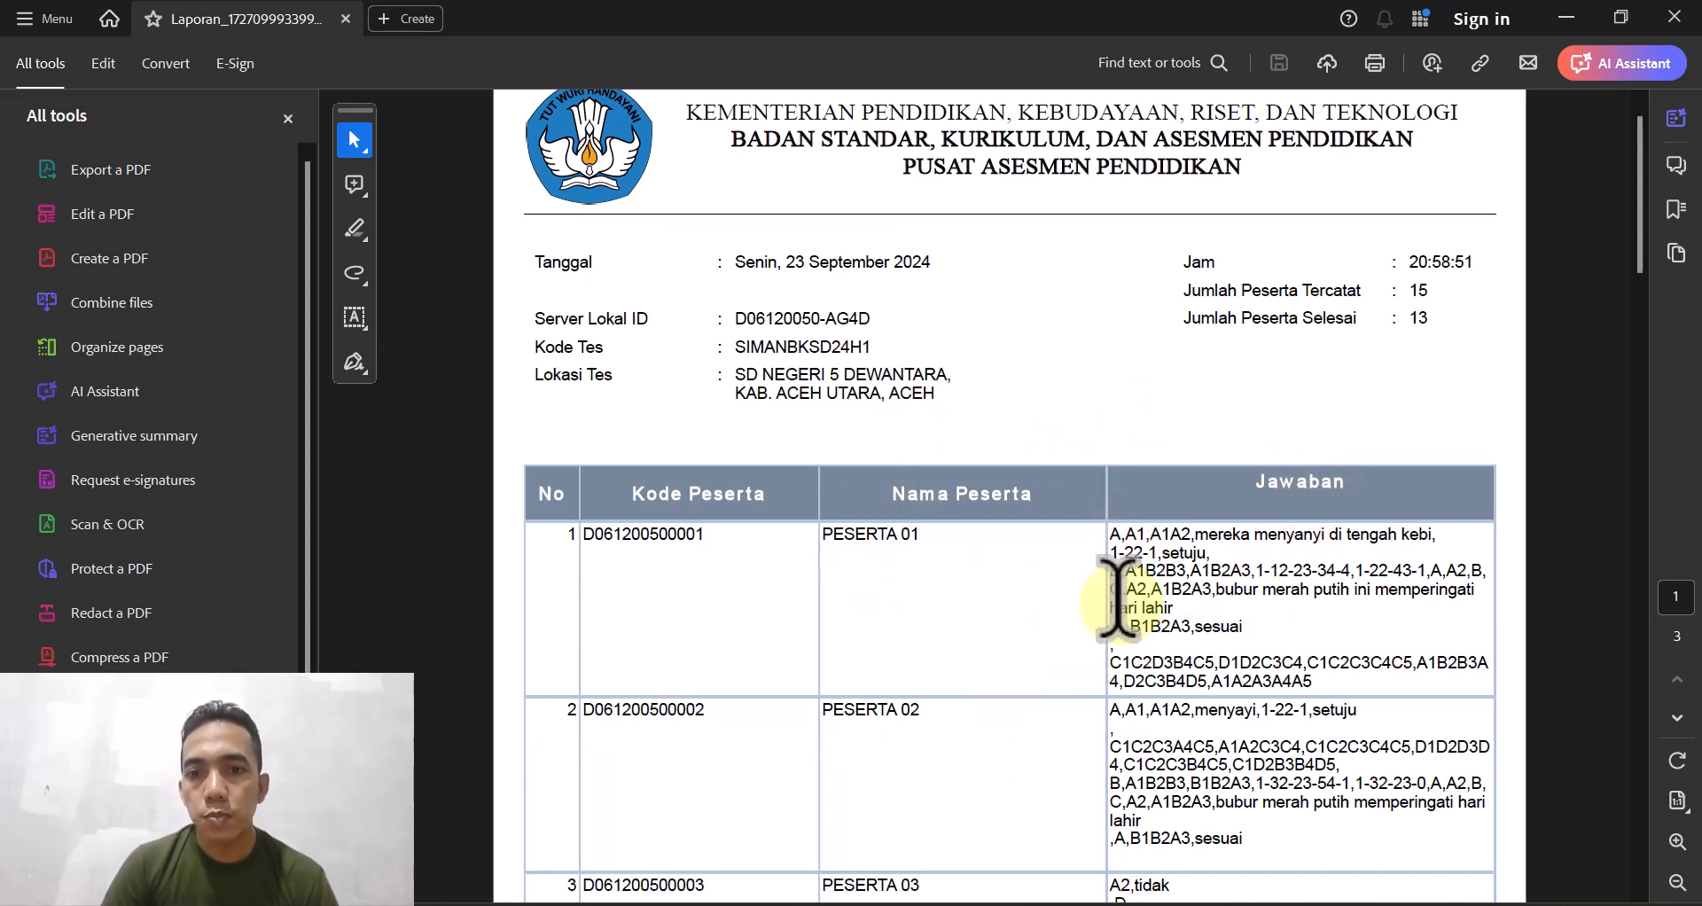
pyautogui.scroll(-8, 1205, 612)
pyautogui.scroll(-5, 1201, 643)
pyautogui.scroll(-20, 1198, 643)
pyautogui.scroll(-20, 1189, 661)
pyautogui.scroll(-6, 1117, 732)
pyautogui.scroll(-1, 590, 671)
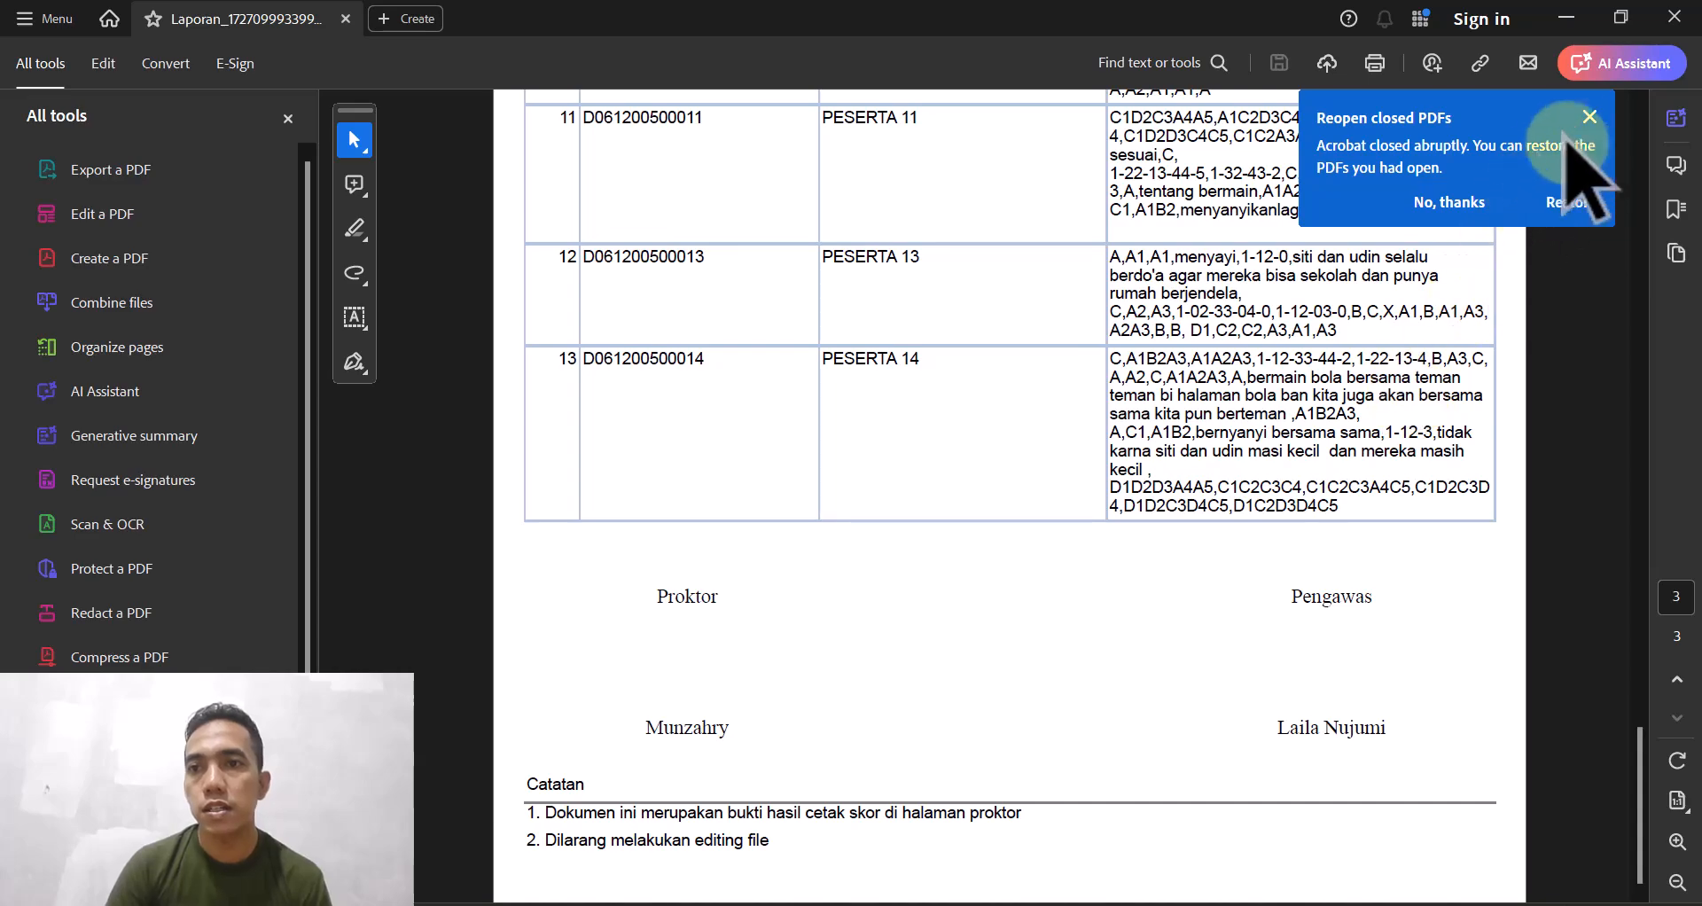
# - Decline the Reopen closed PDFs popup, scroll back up, and switch back via the taskbar
pyautogui.click(1452, 204)
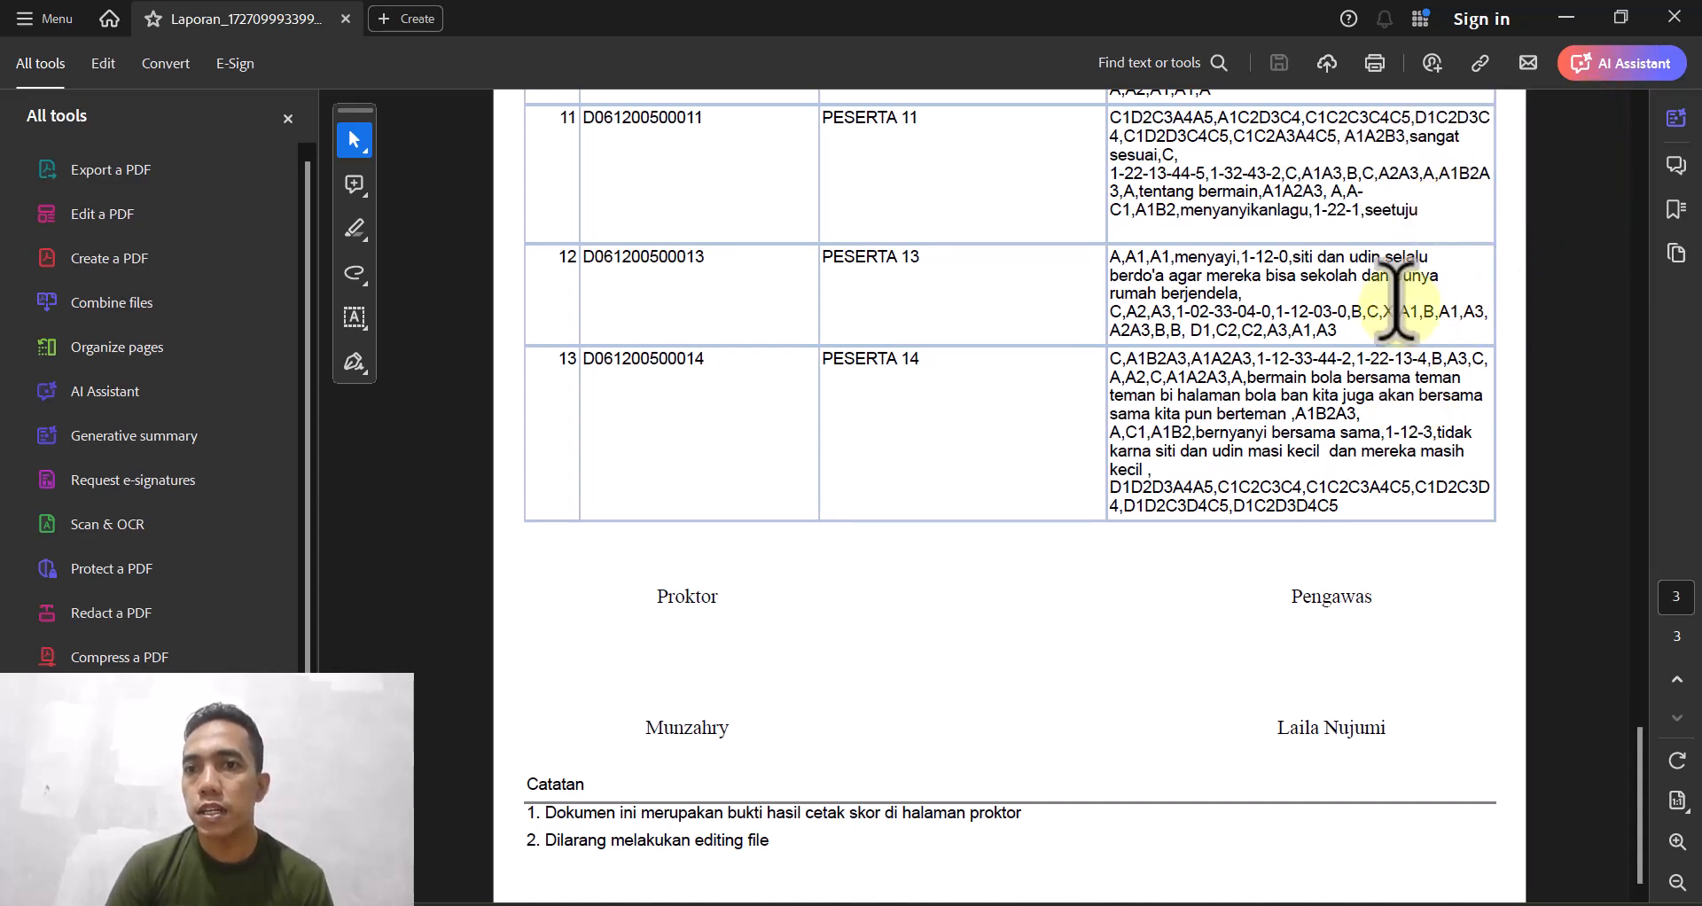
pyautogui.scroll(15, 1419, 259)
pyautogui.scroll(15, 1314, 713)
pyautogui.scroll(8, 1202, 700)
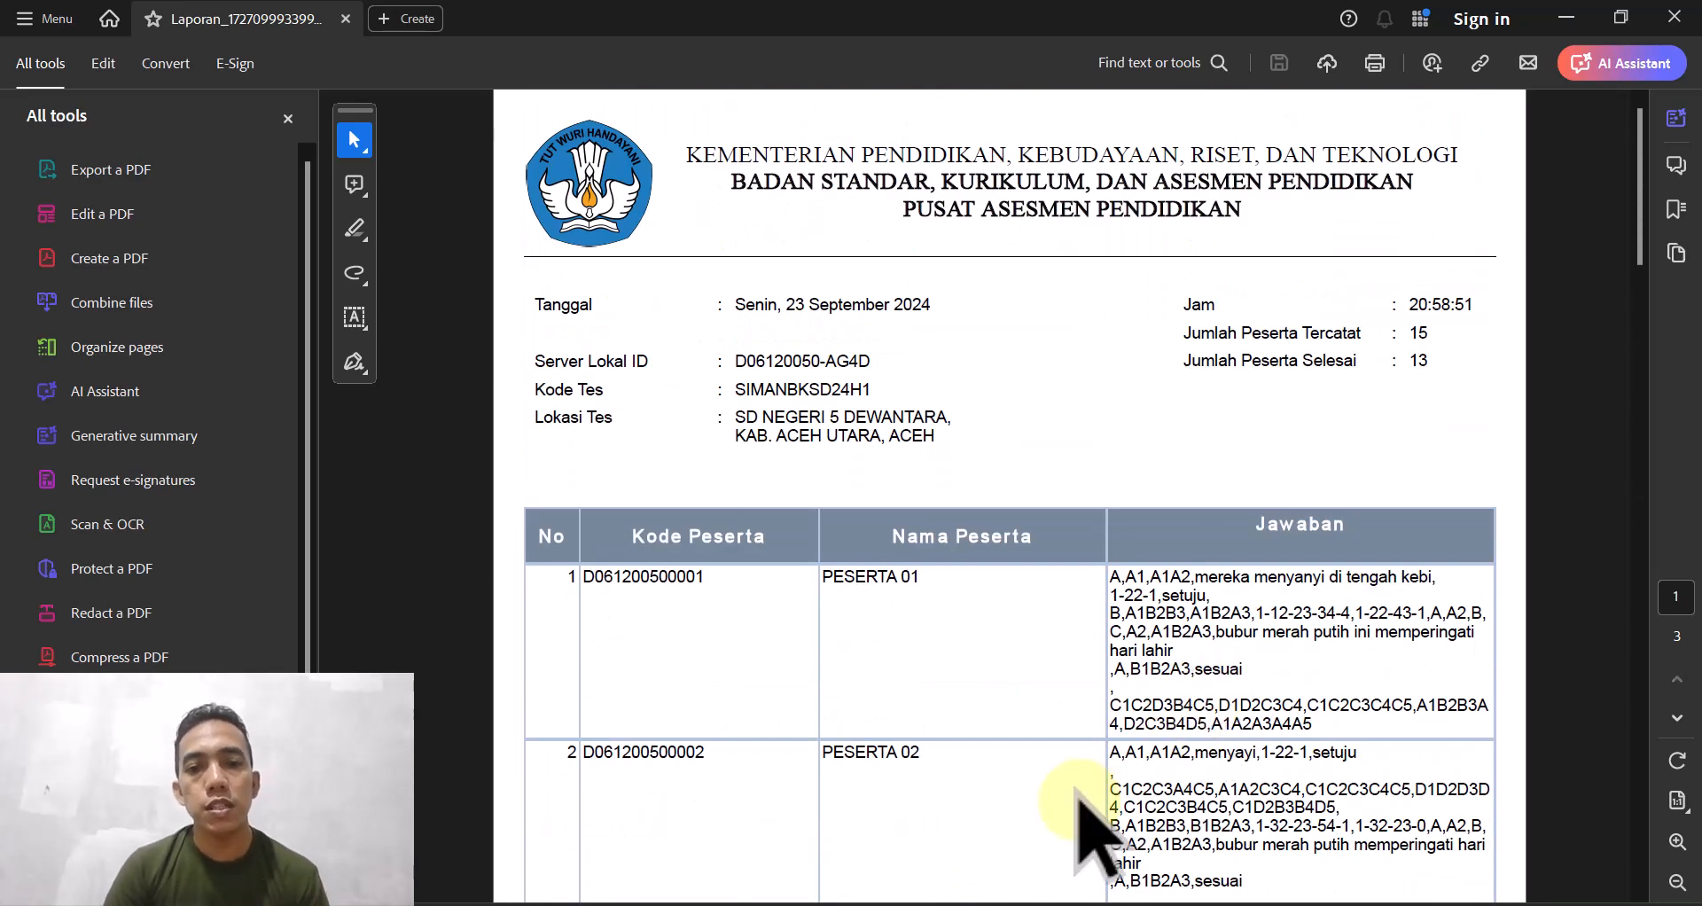
pyautogui.click(1097, 903)
pyautogui.click(1098, 905)
# - Bring the Laporan Pengolahan window forward showing 15 registered and 13 completed participants
pyautogui.moveTo(1190, 905)
pyautogui.click(1248, 862)
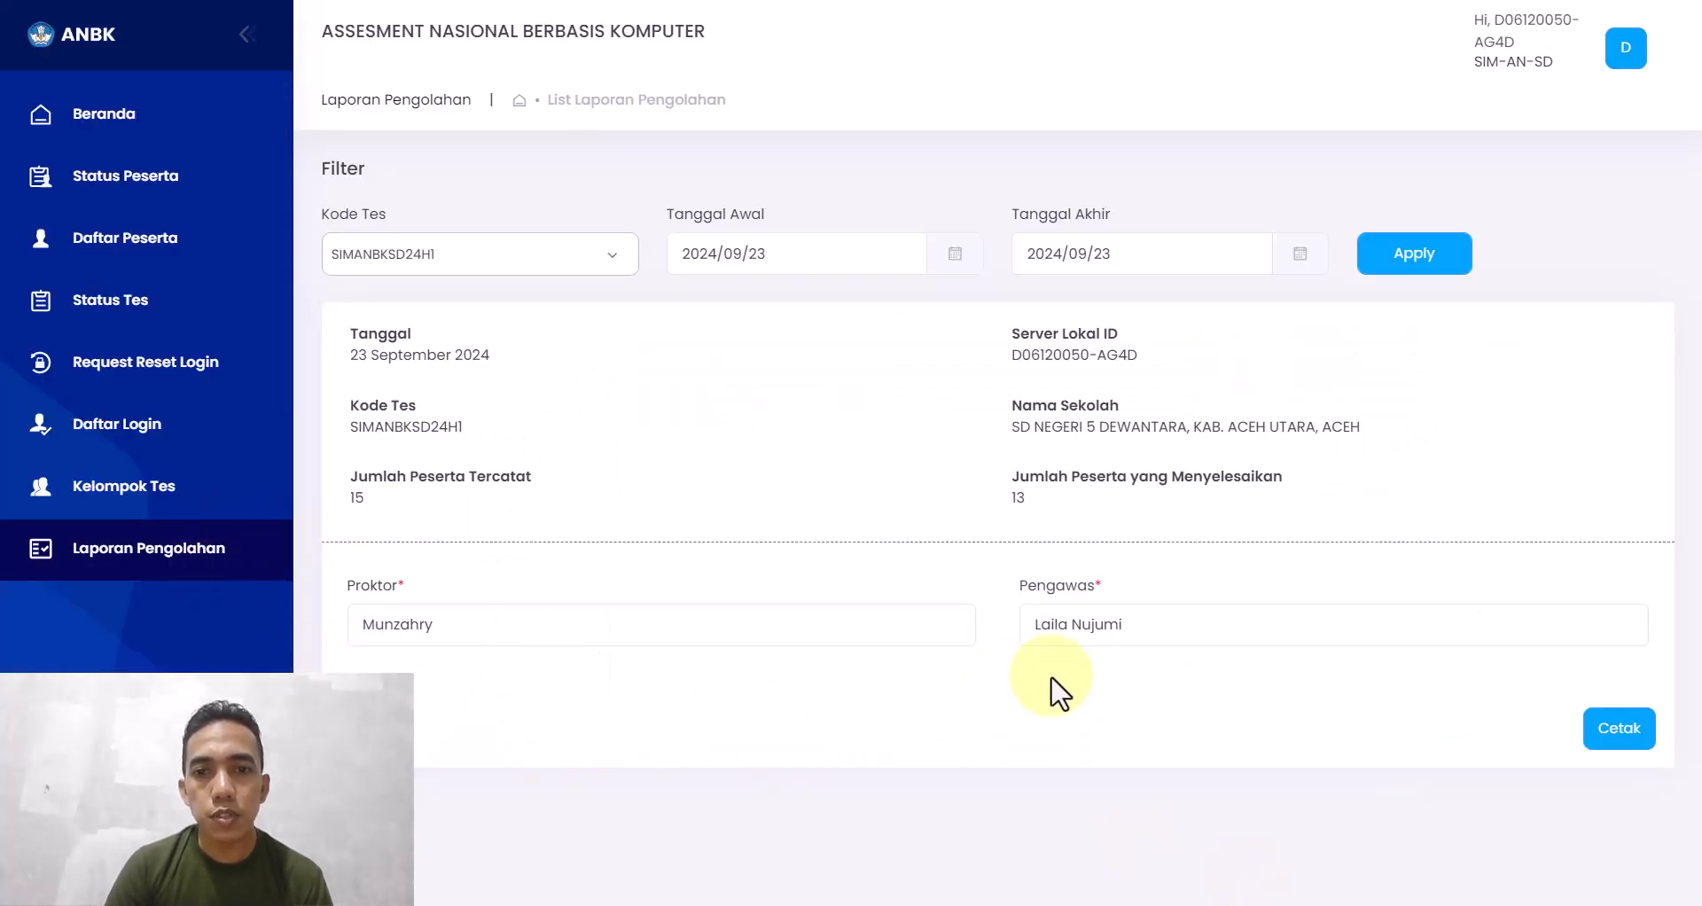
pyautogui.click(223, 239)
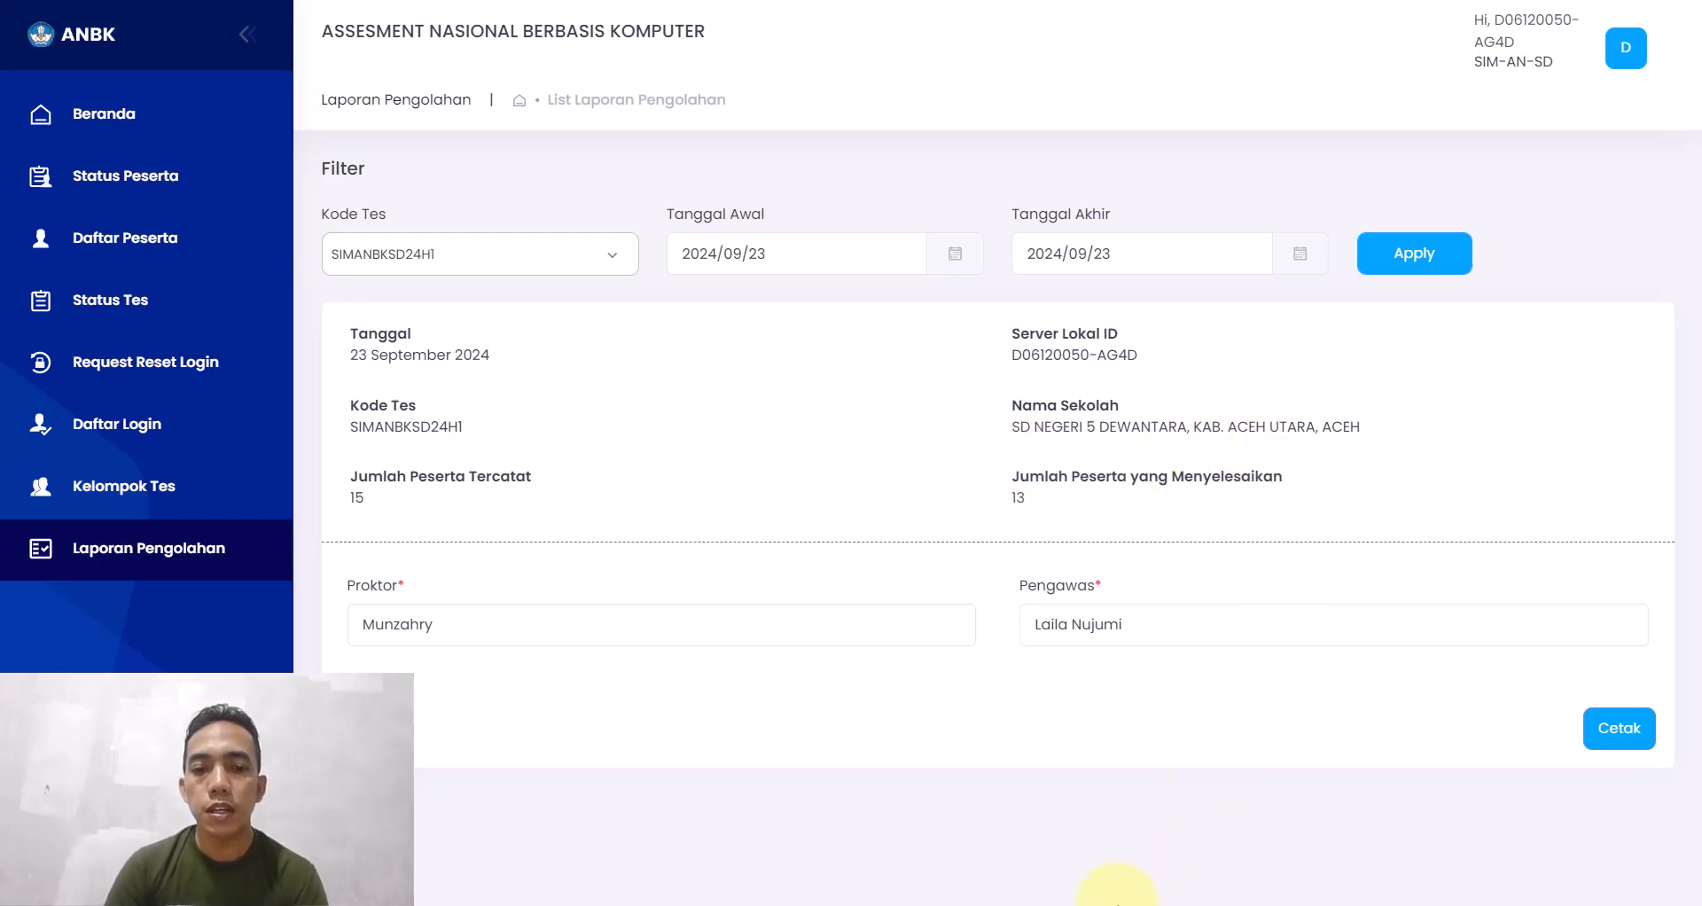
pyautogui.press('super')
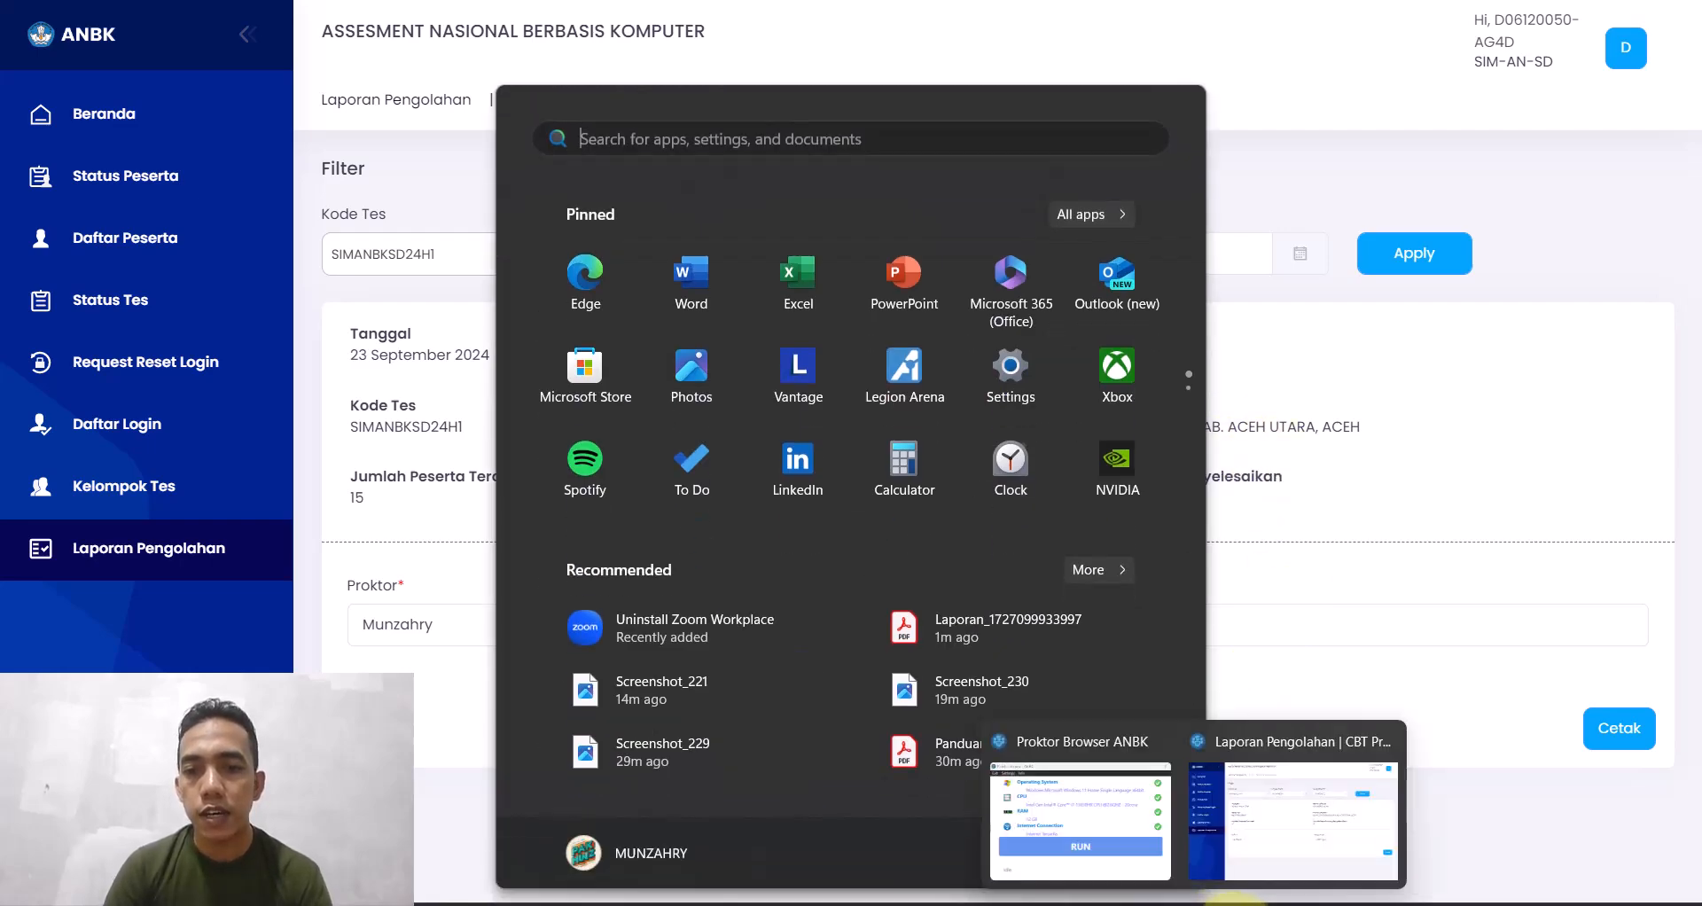
pyautogui.click(1236, 905)
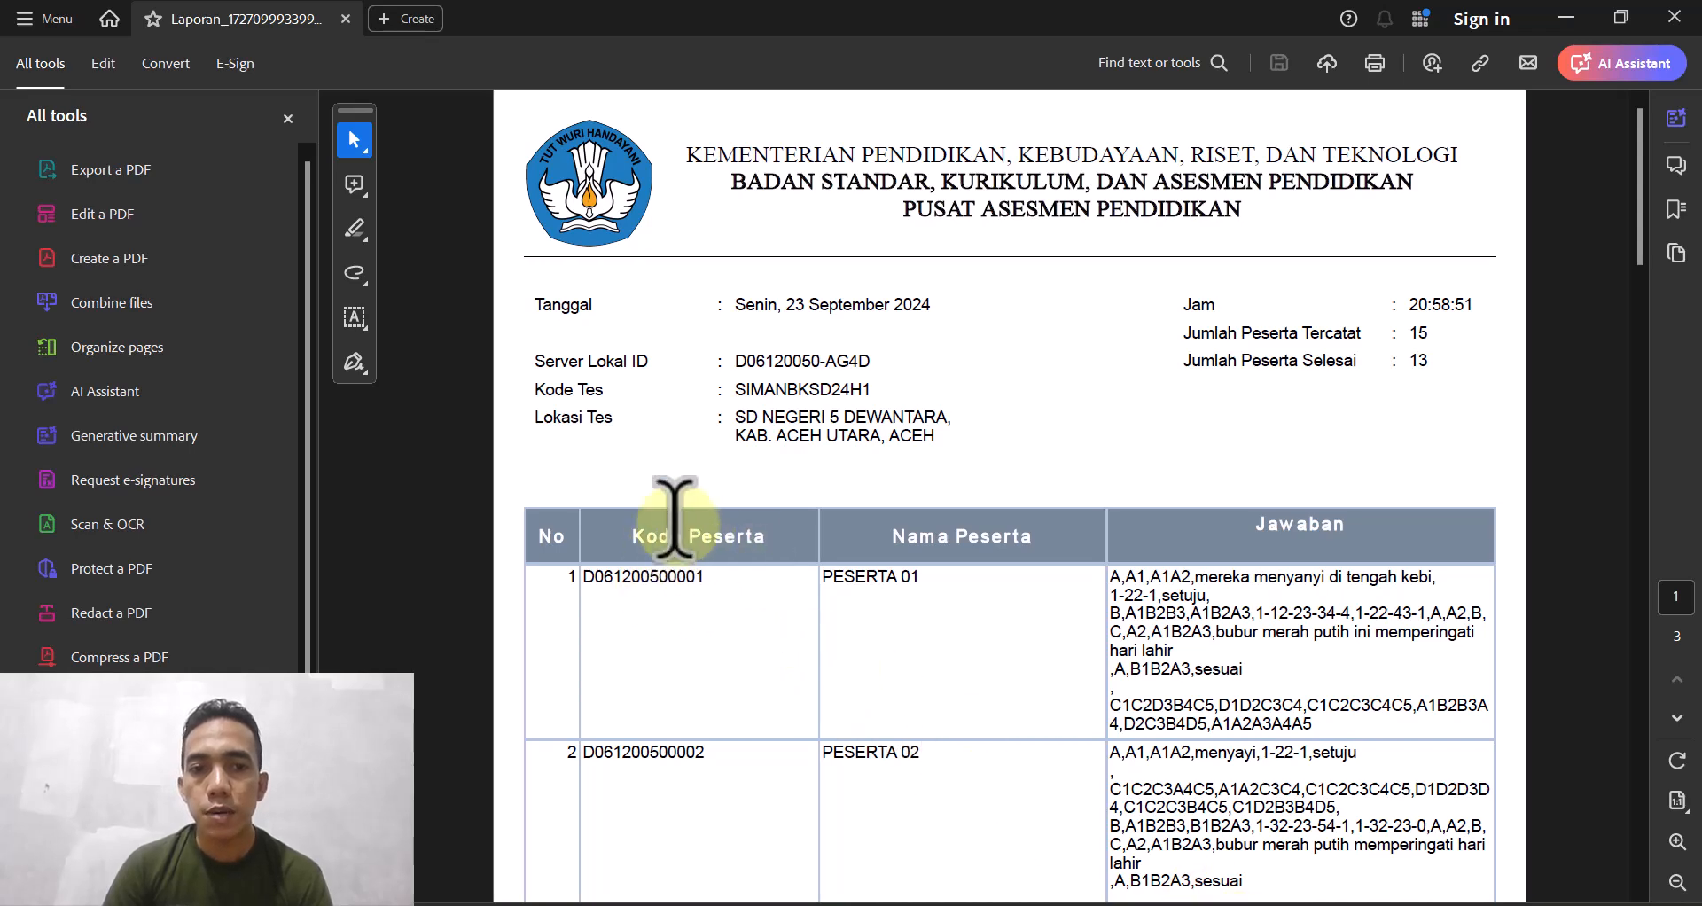
pyautogui.scroll(-10, 798, 609)
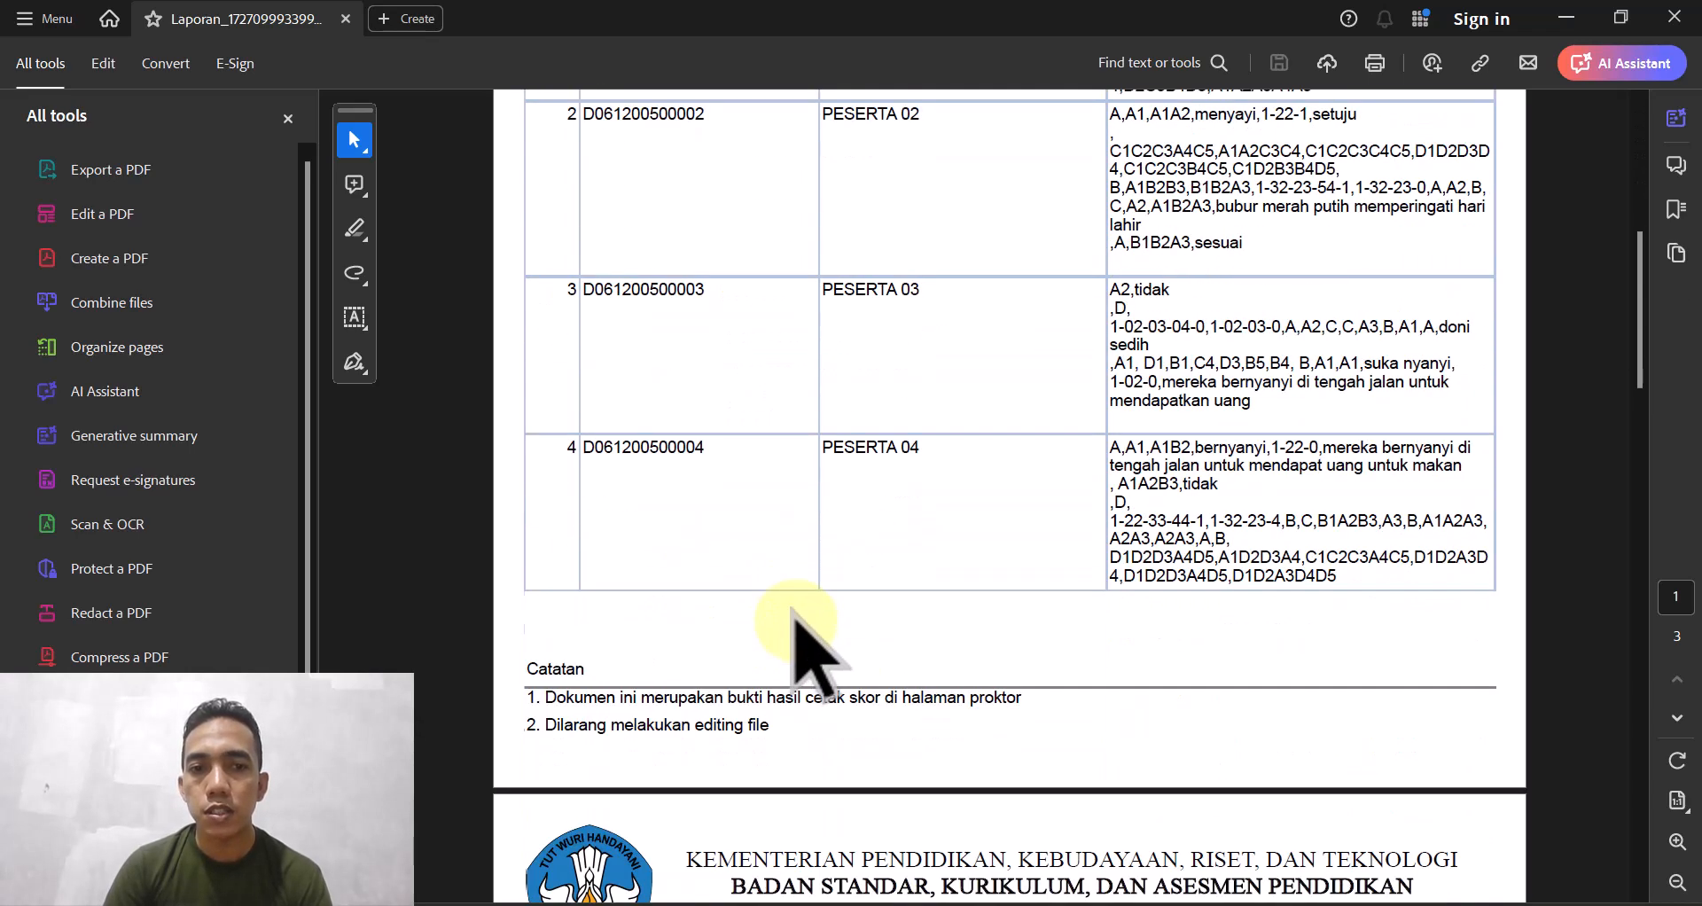
pyautogui.scroll(-12, 754, 634)
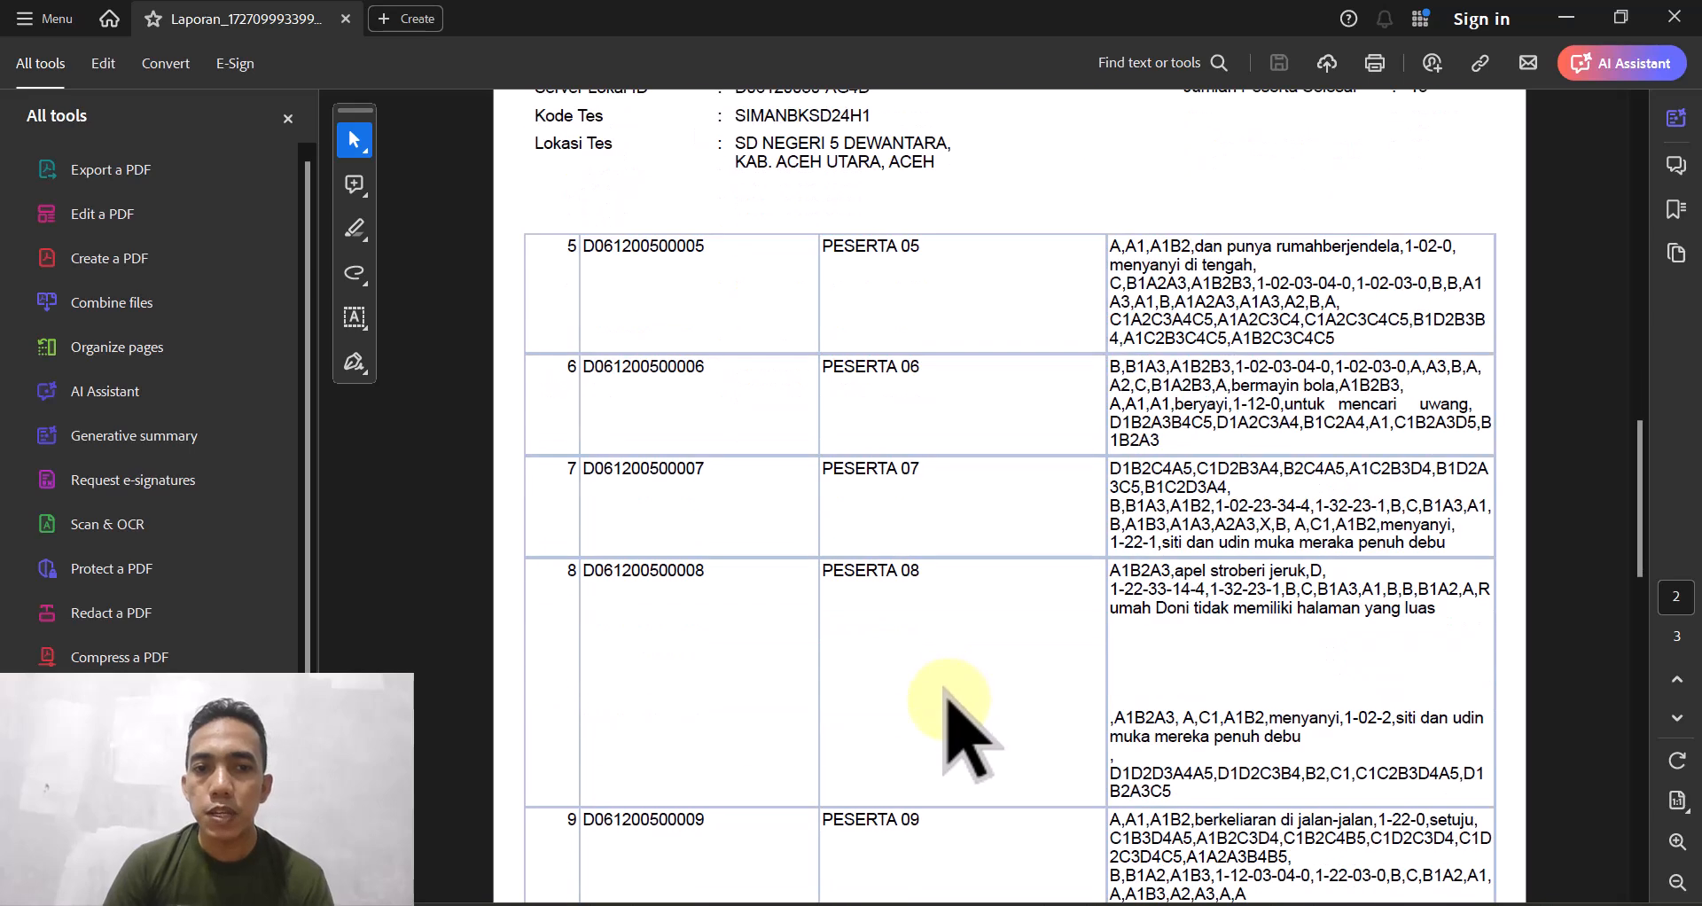
pyautogui.scroll(-8, 944, 701)
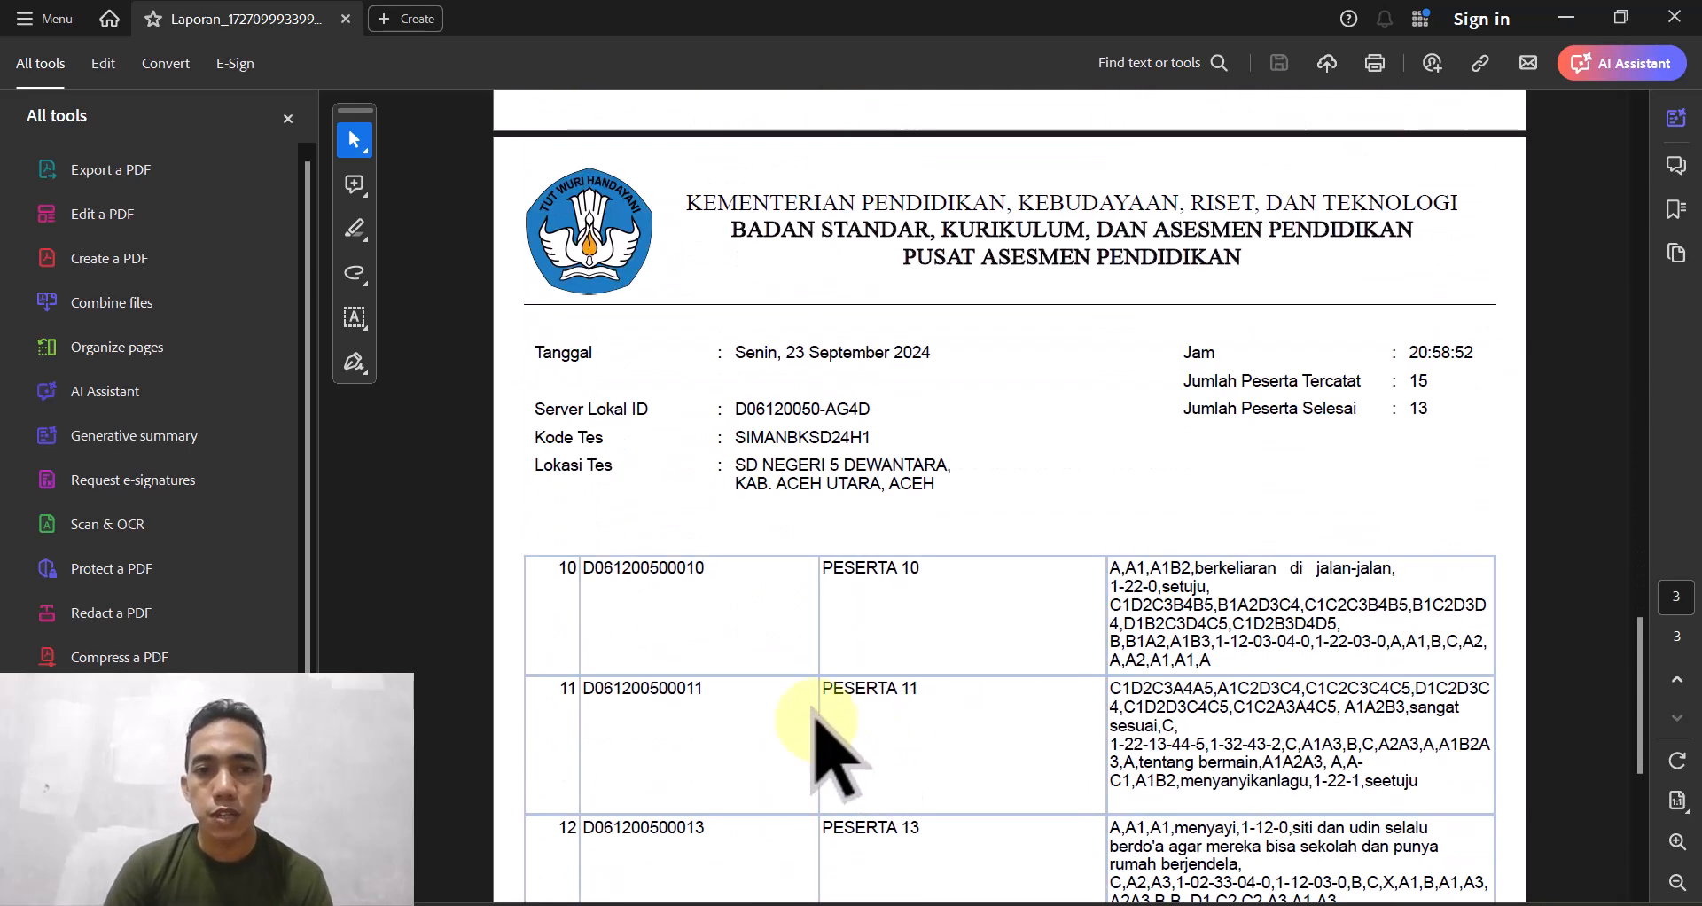
pyautogui.scroll(-3, 677, 571)
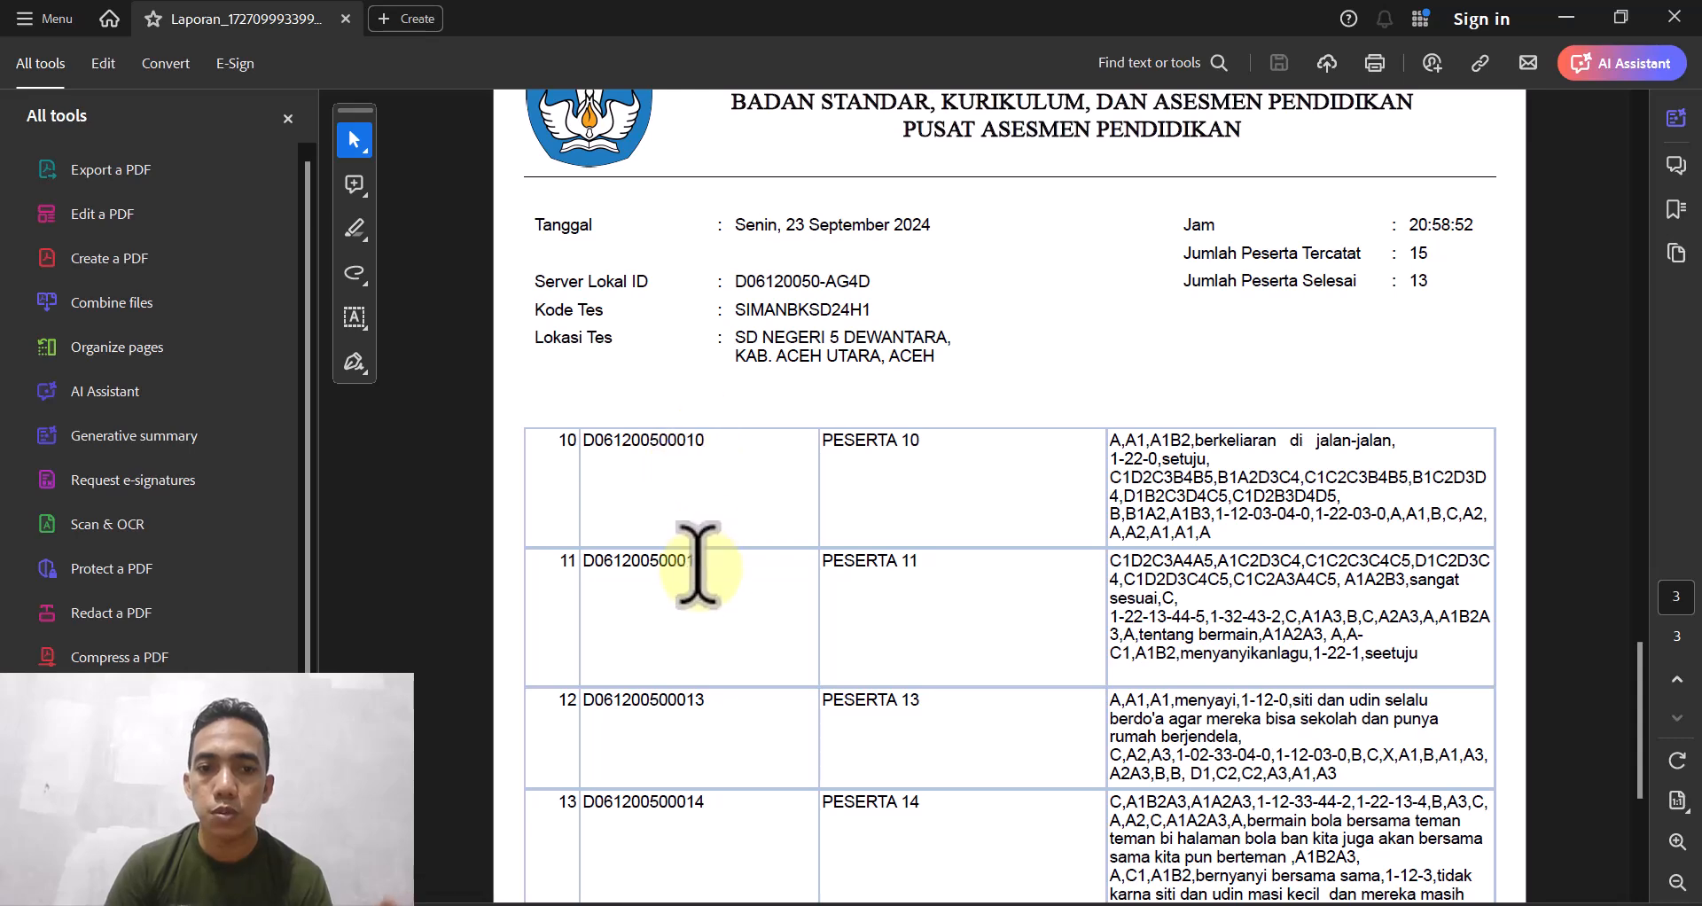
pyautogui.scroll(-2, 688, 700)
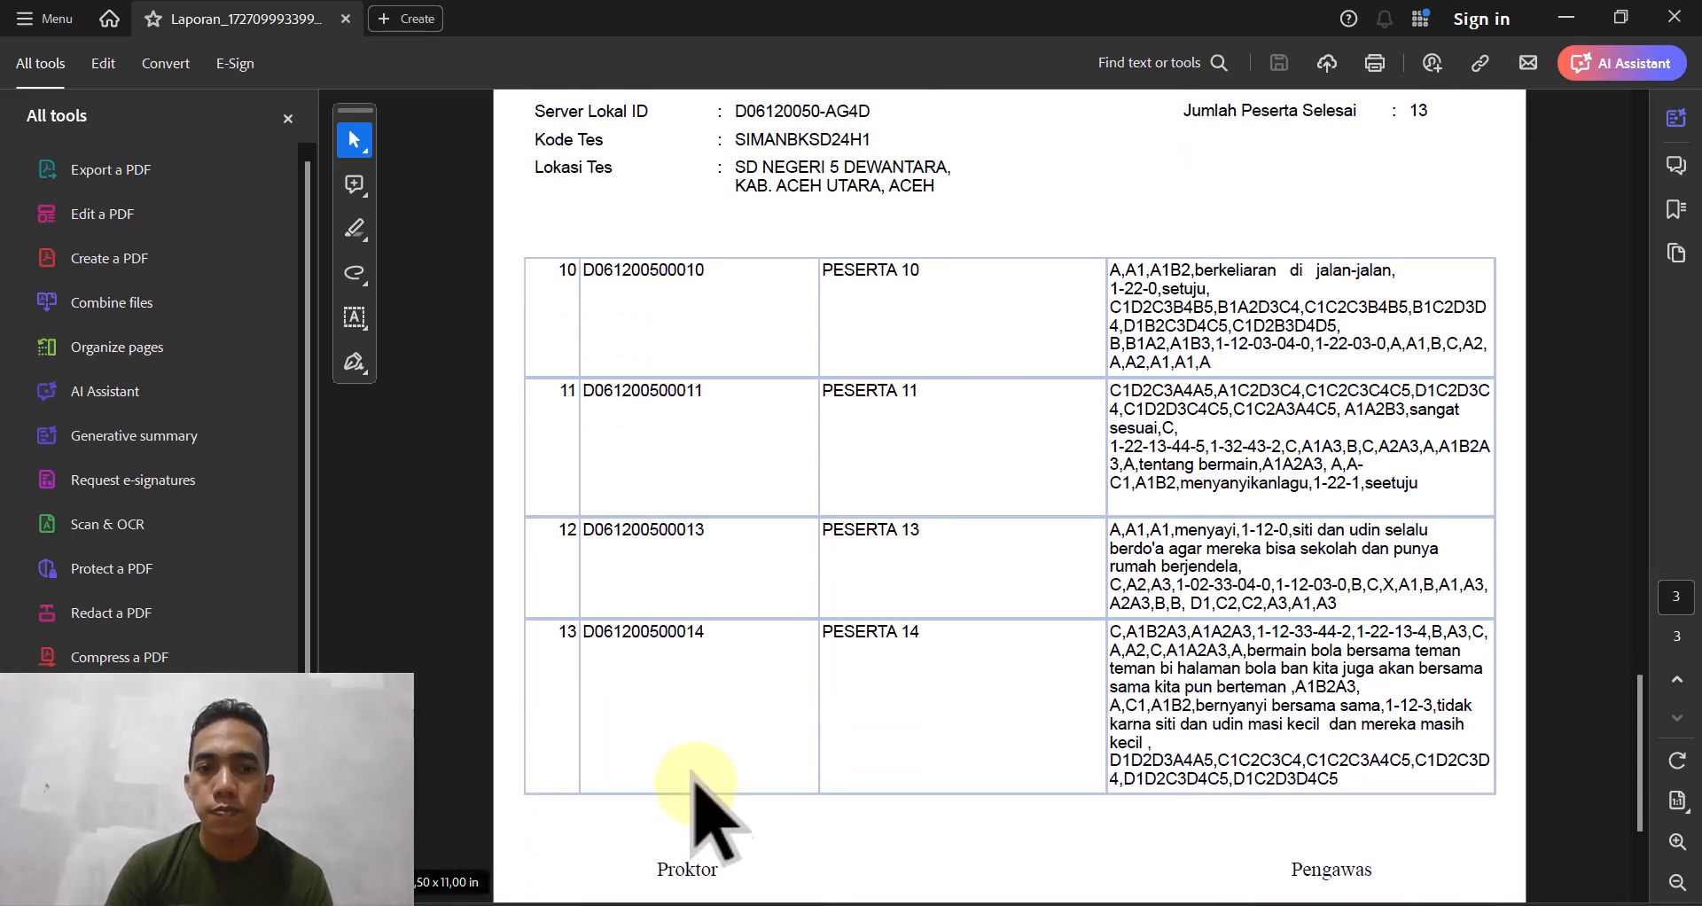
pyautogui.scroll(4, 700, 656)
pyautogui.scroll(-3, 701, 567)
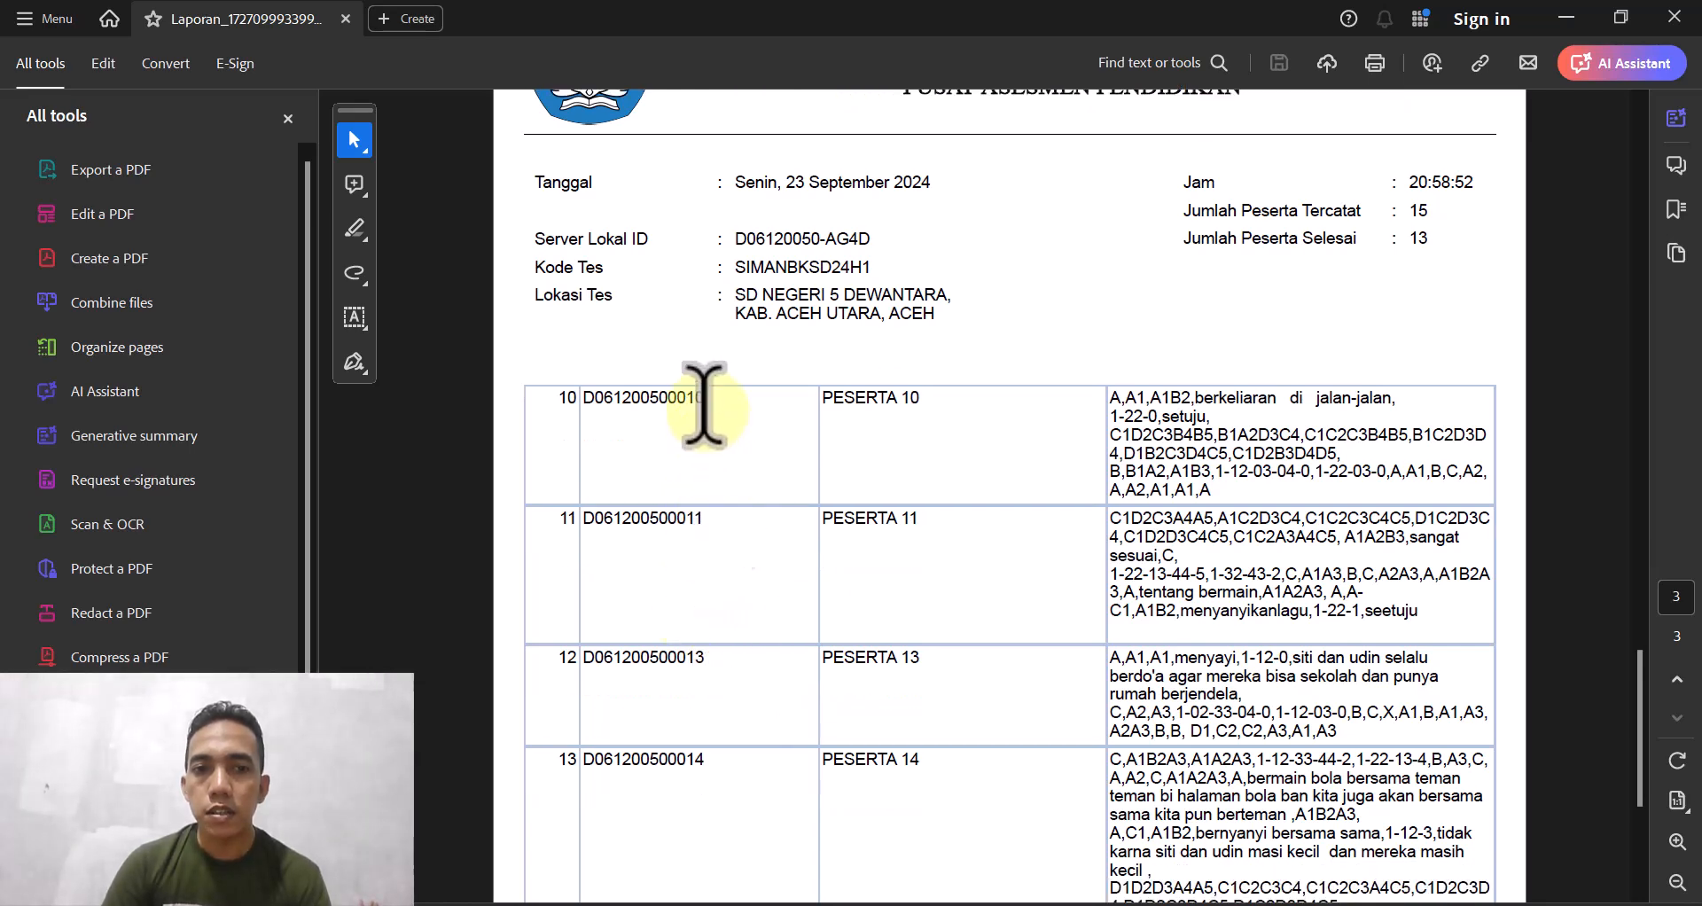
pyautogui.scroll(8, 760, 620)
pyautogui.scroll(-5, 749, 617)
pyautogui.scroll(8, 732, 629)
pyautogui.scroll(-10, 742, 704)
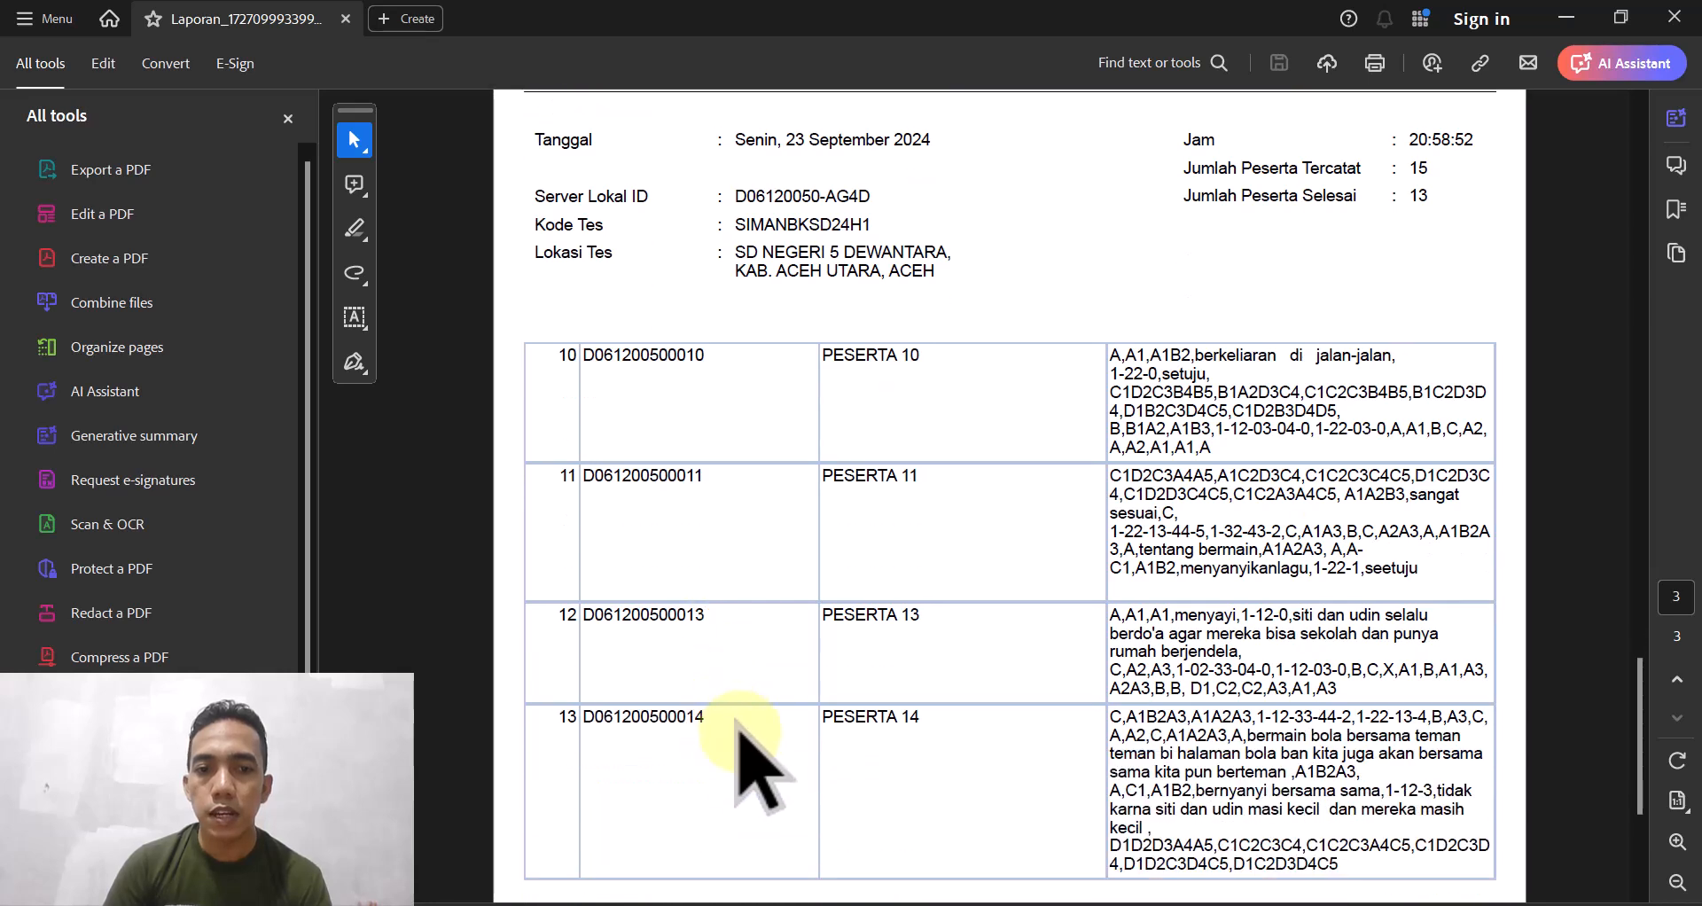
pyautogui.scroll(-2, 741, 732)
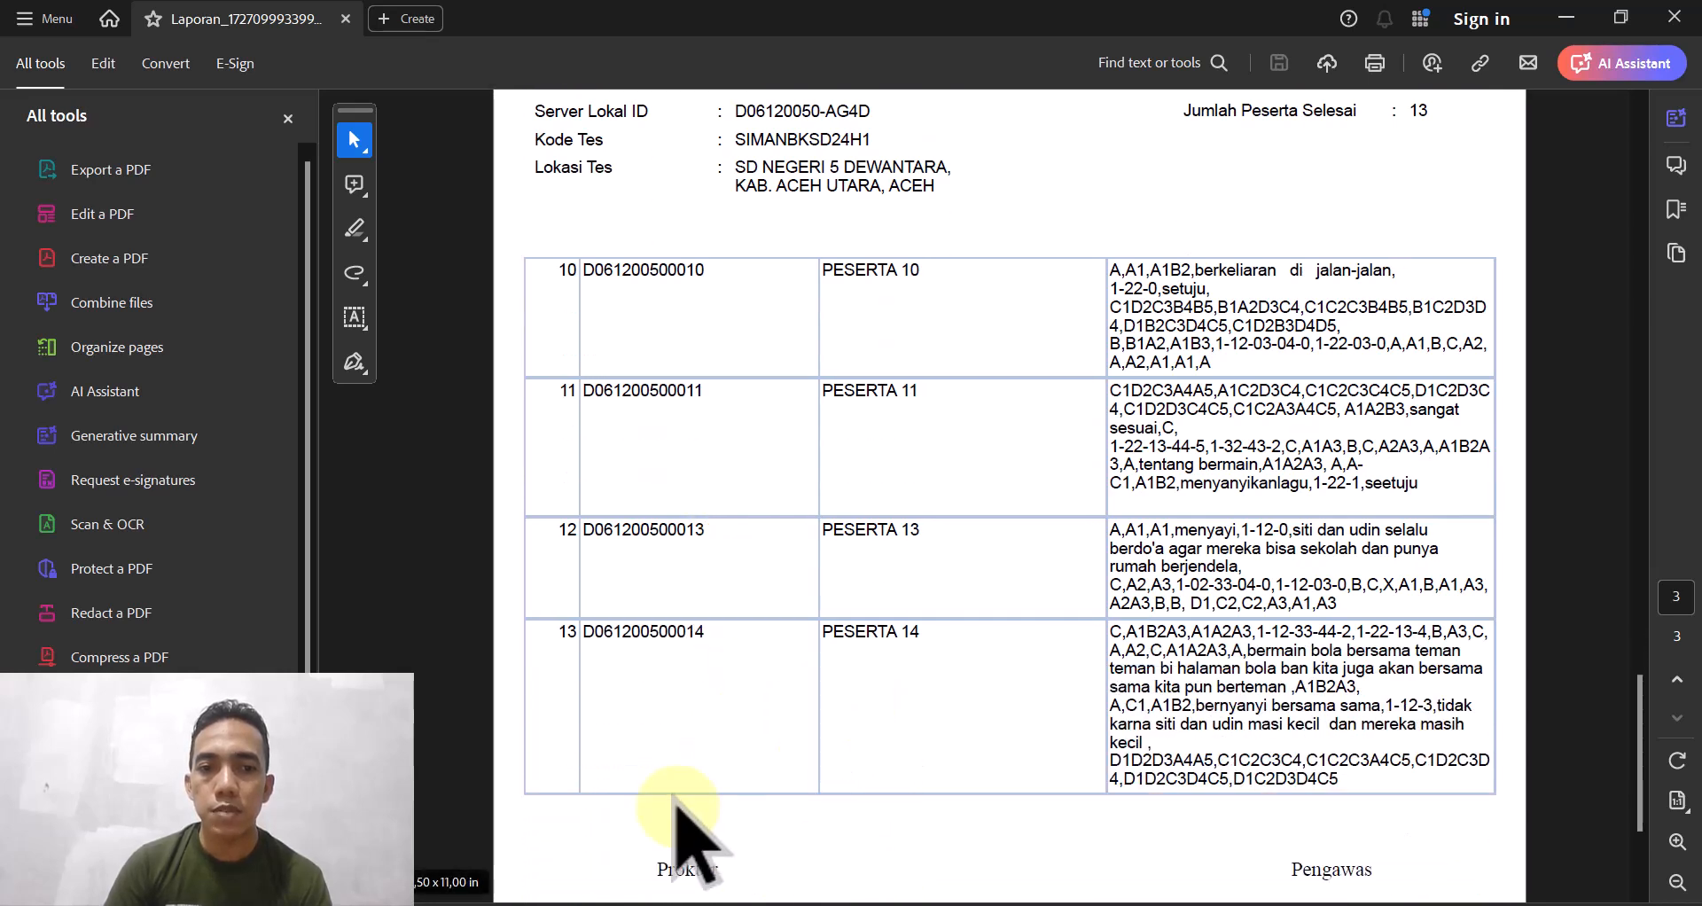
pyautogui.scroll(1, 675, 798)
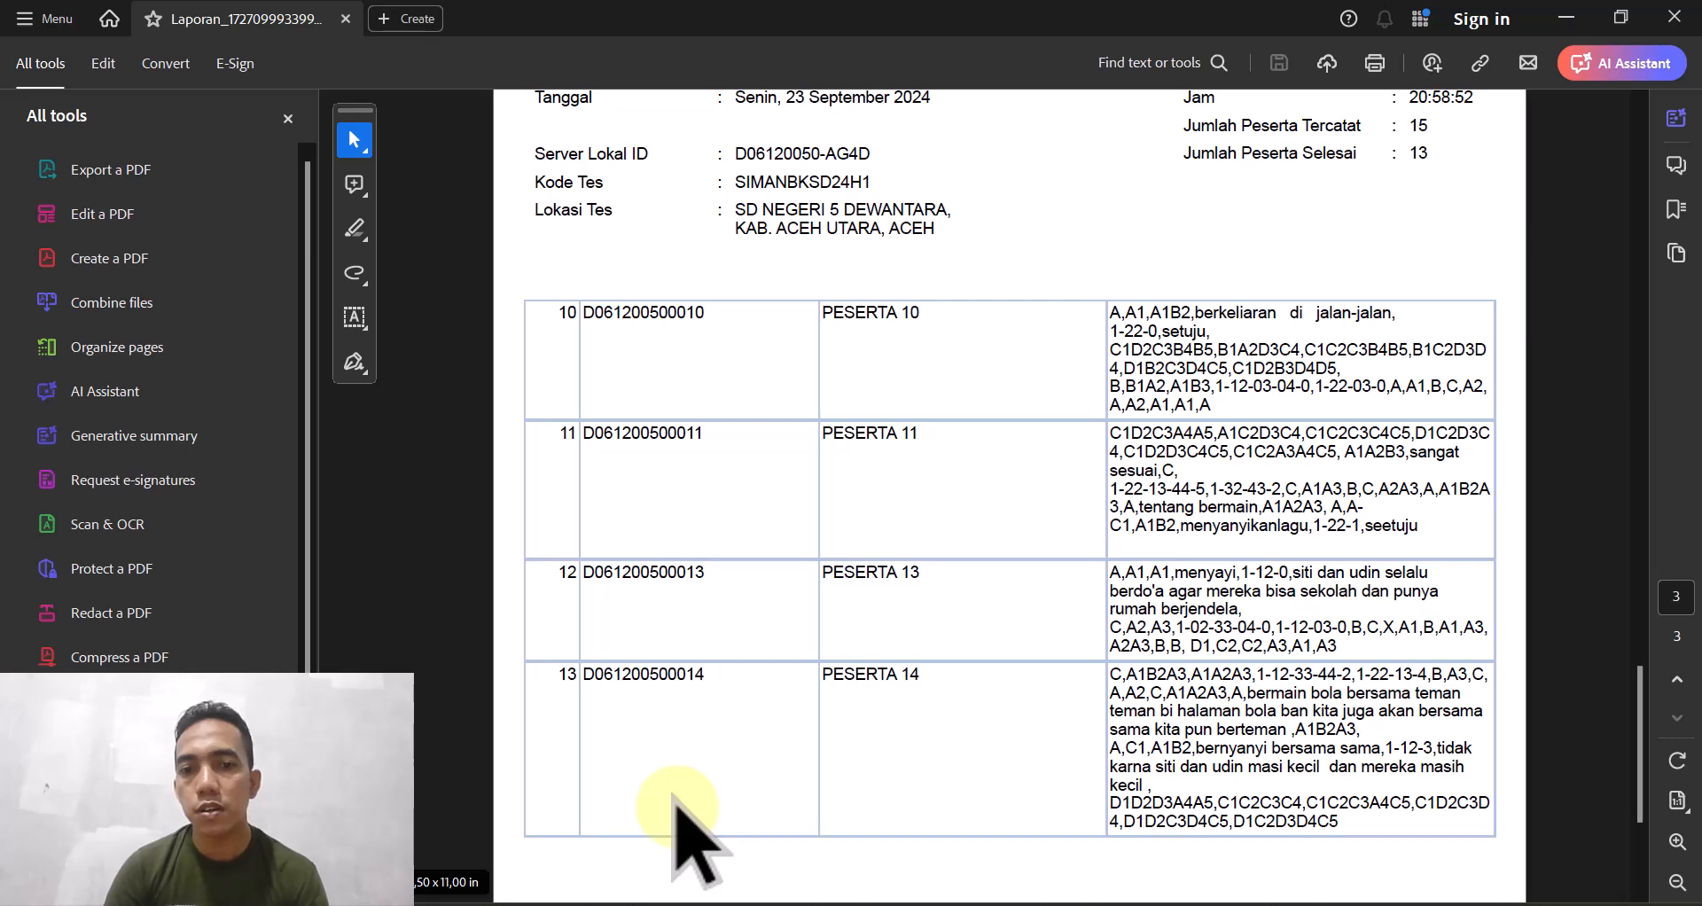
pyautogui.scroll(10, 732, 785)
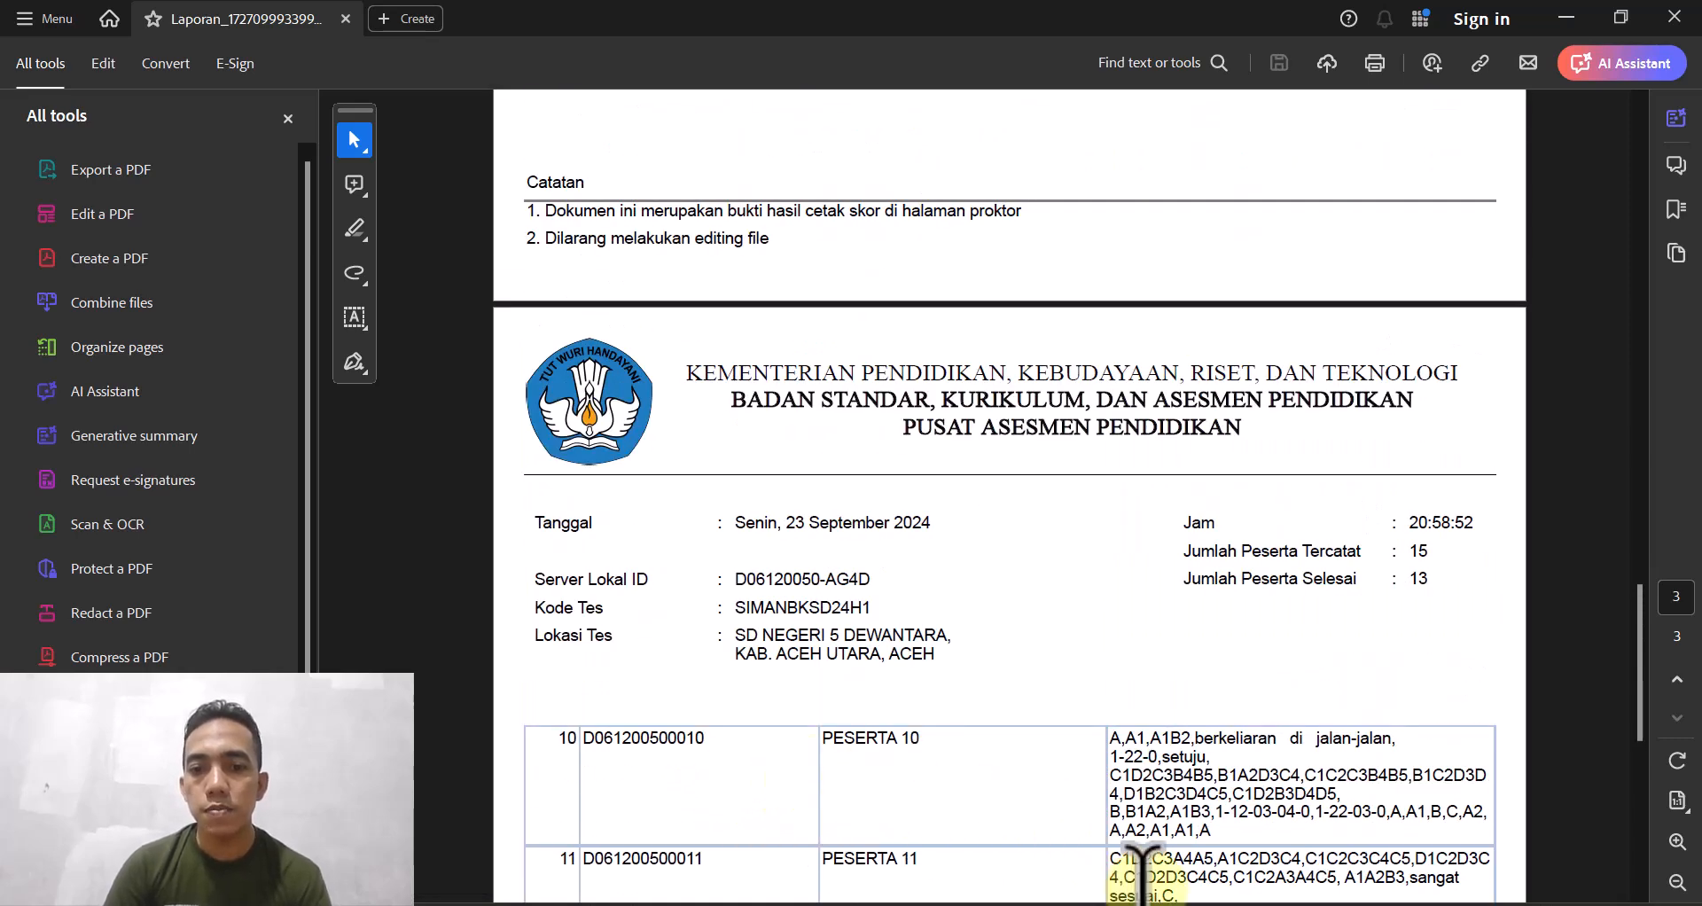
pyautogui.moveTo(1193, 905)
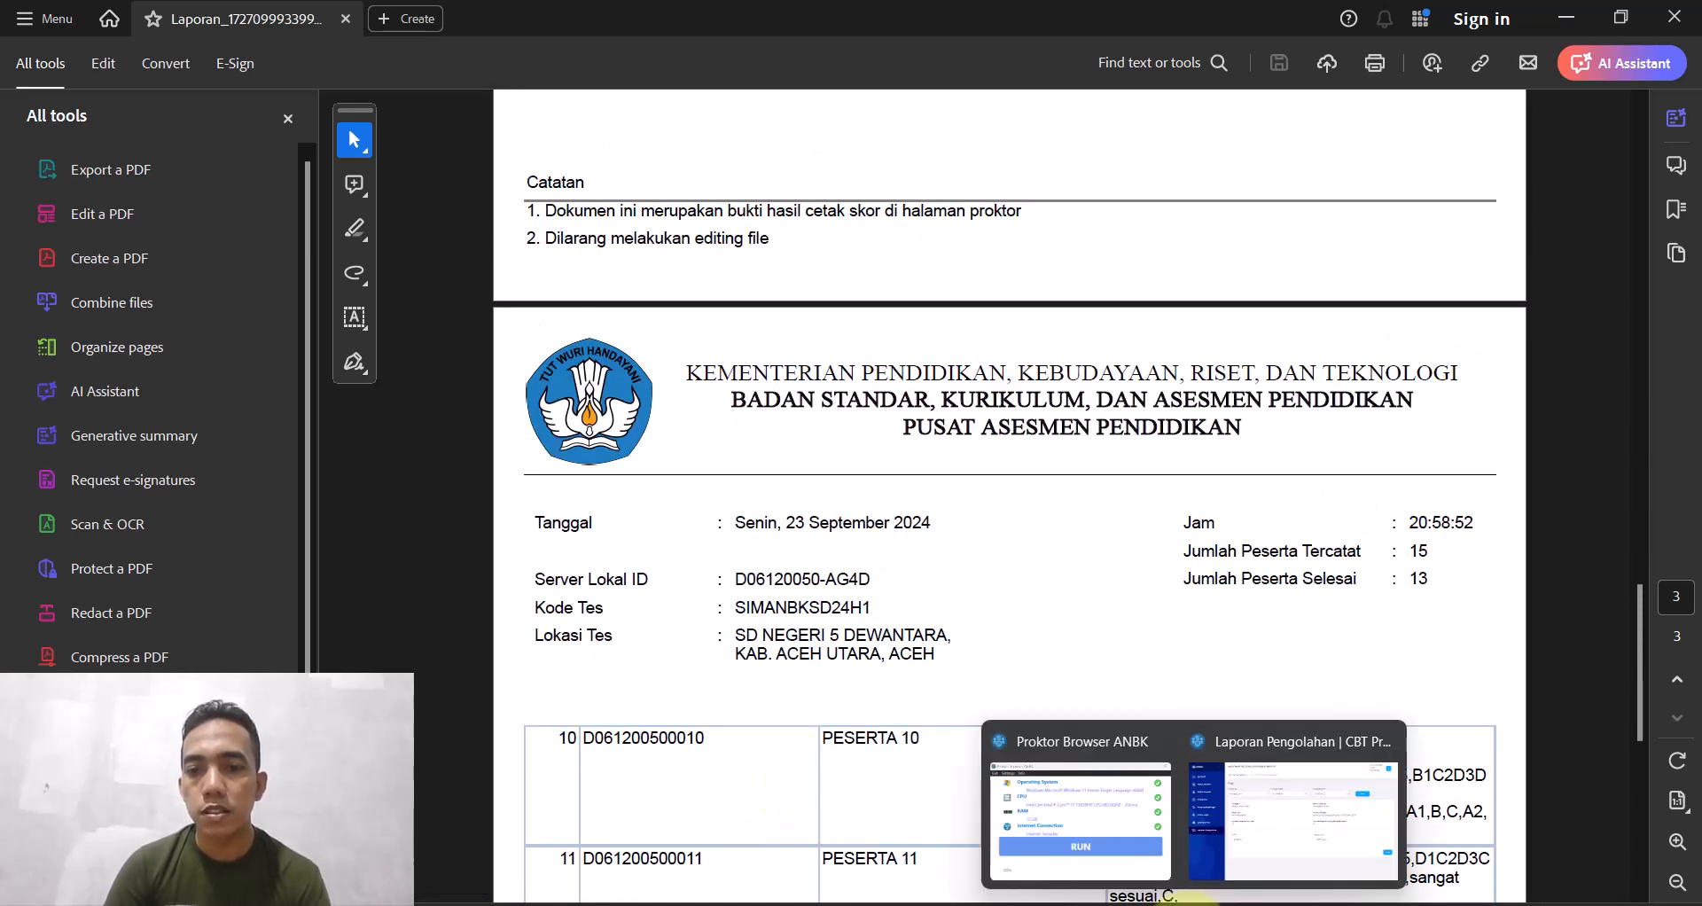
pyautogui.click(1220, 838)
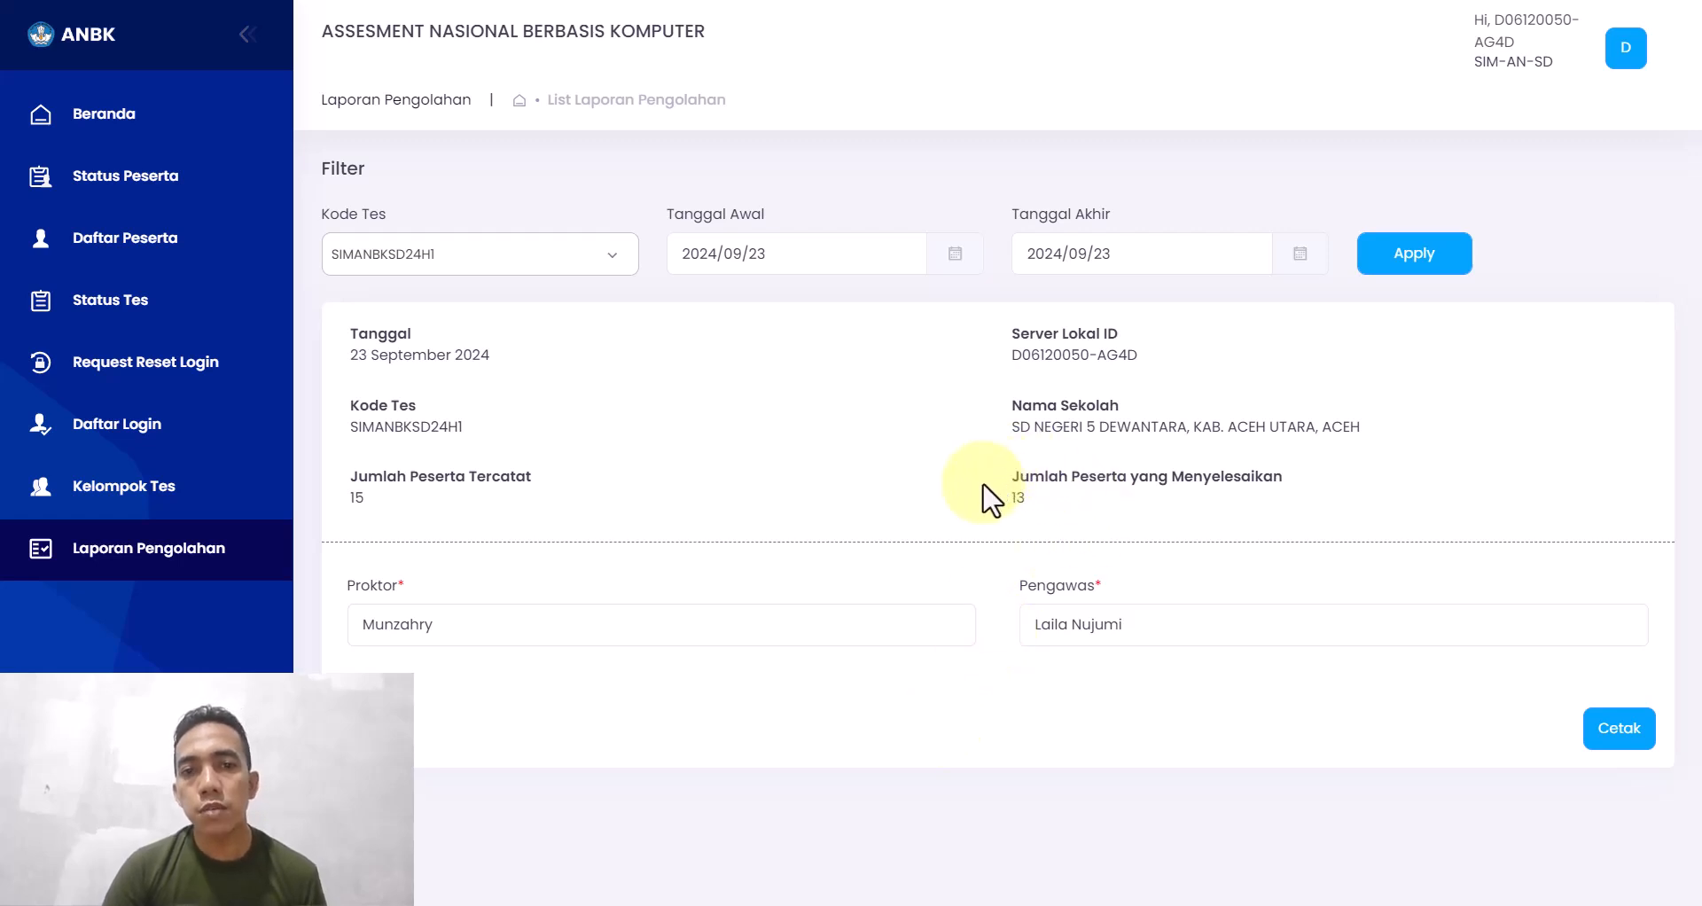